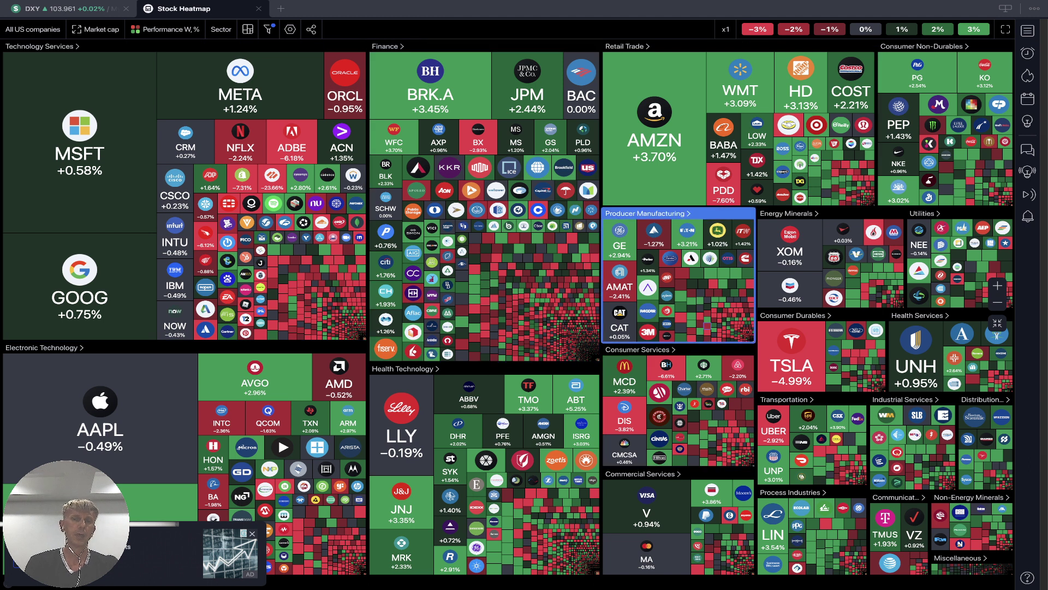
Step: Close the Stock Heatmap and enlarge the watchlist so more symbols show beside the DXY daily chart
mouse_move(708, 326)
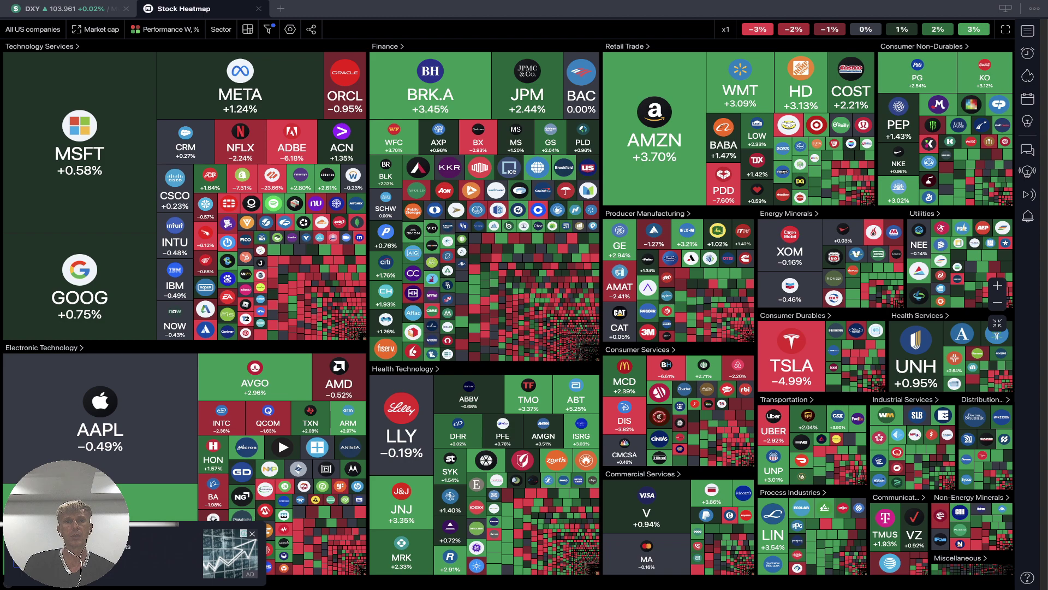
left_click(259, 9)
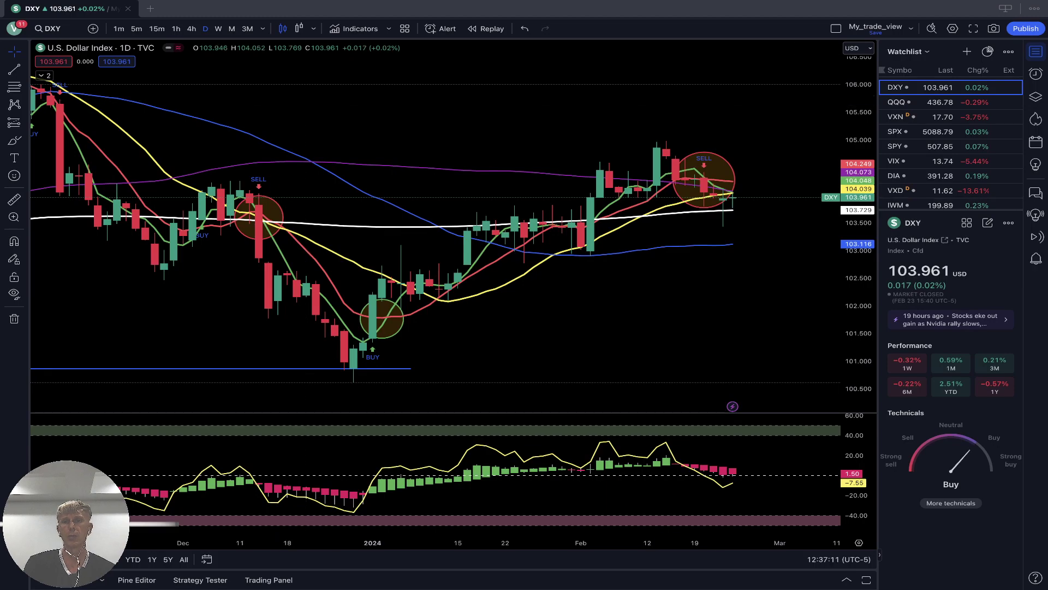
left_click_drag(950, 211, 950, 349)
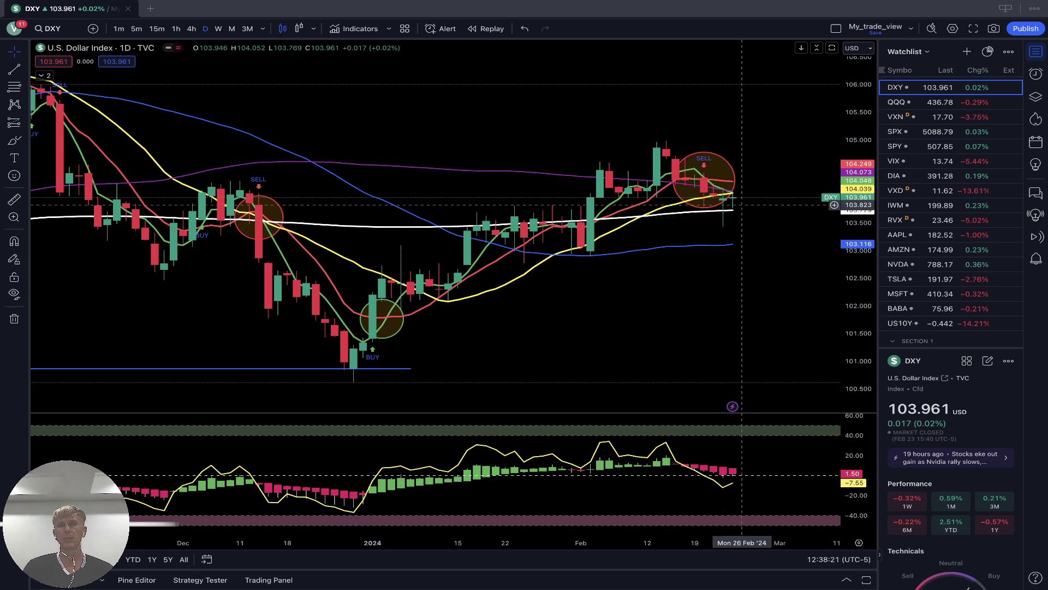
scroll(732, 204, "right", 1)
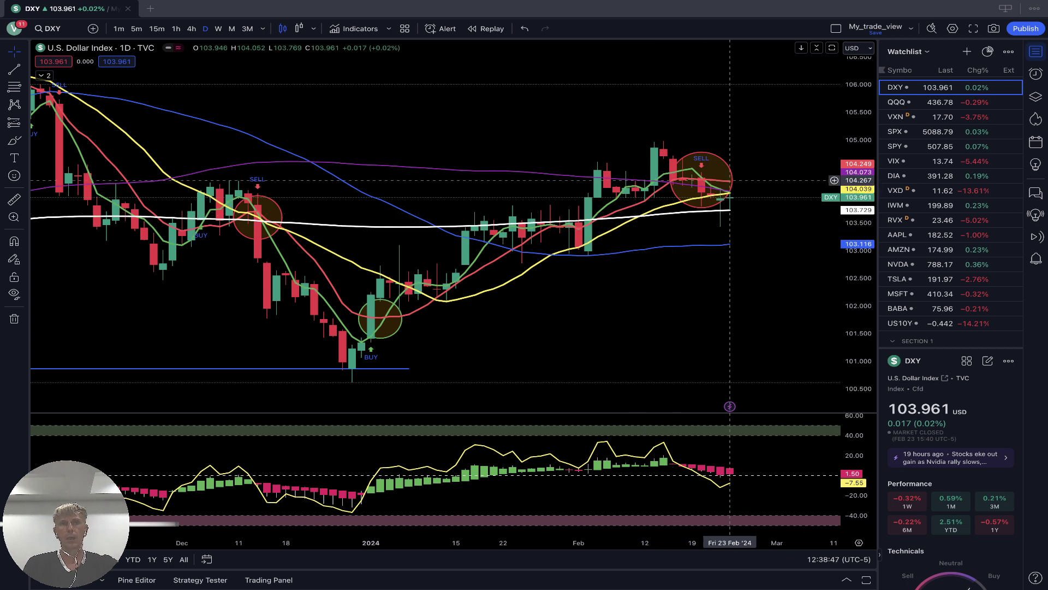
Step: Switch DXY to the weekly interval, then load the QQQ chart from the watchlist
left_click(218, 29)
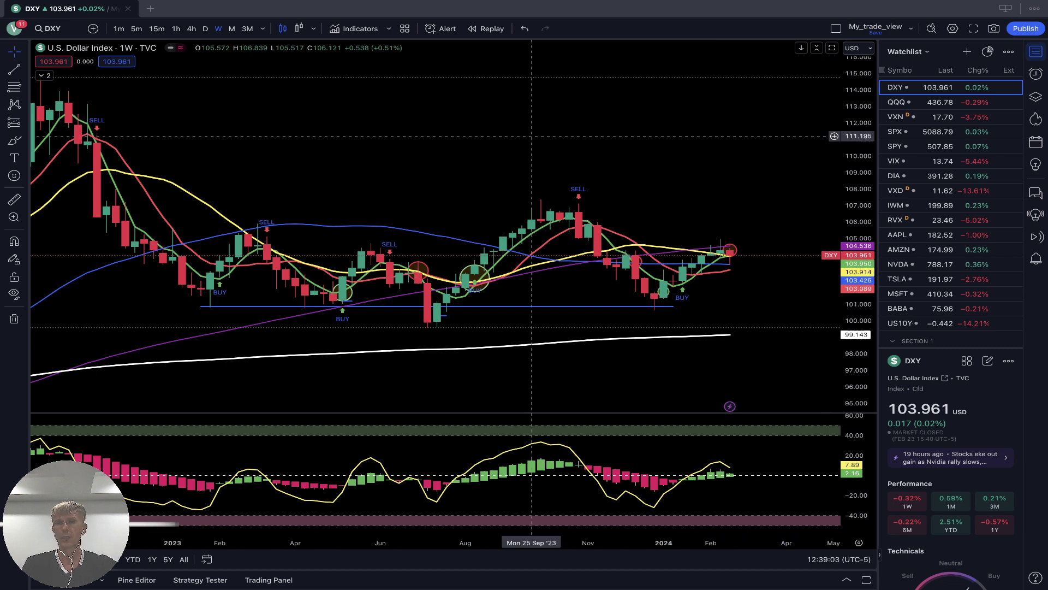
left_click(922, 102)
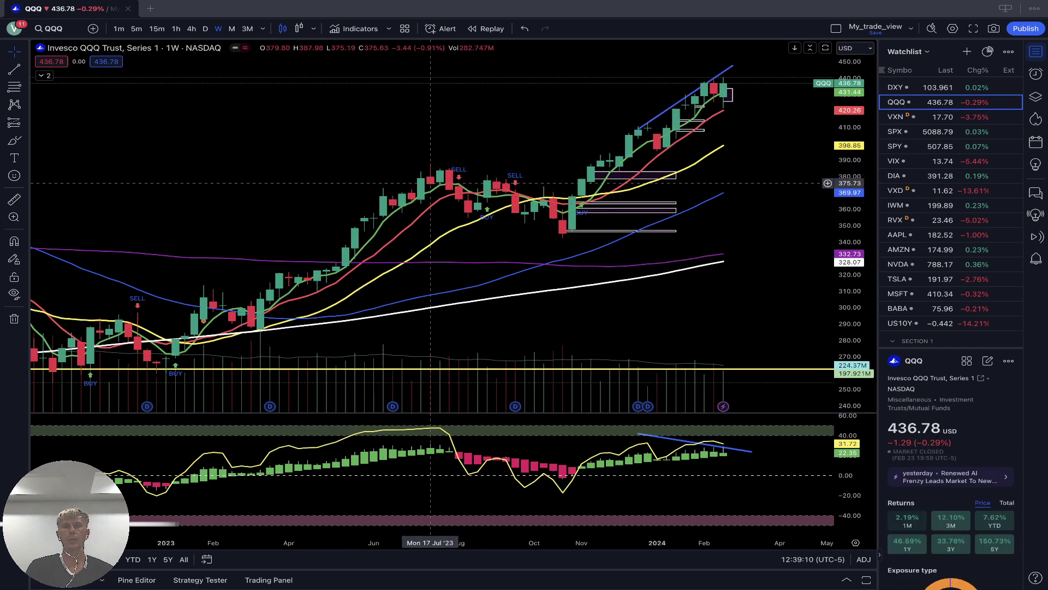
Step: Check QQQ on daily, return to weekly, and extend the upper price trendline back to June 2023
left_click(205, 29)
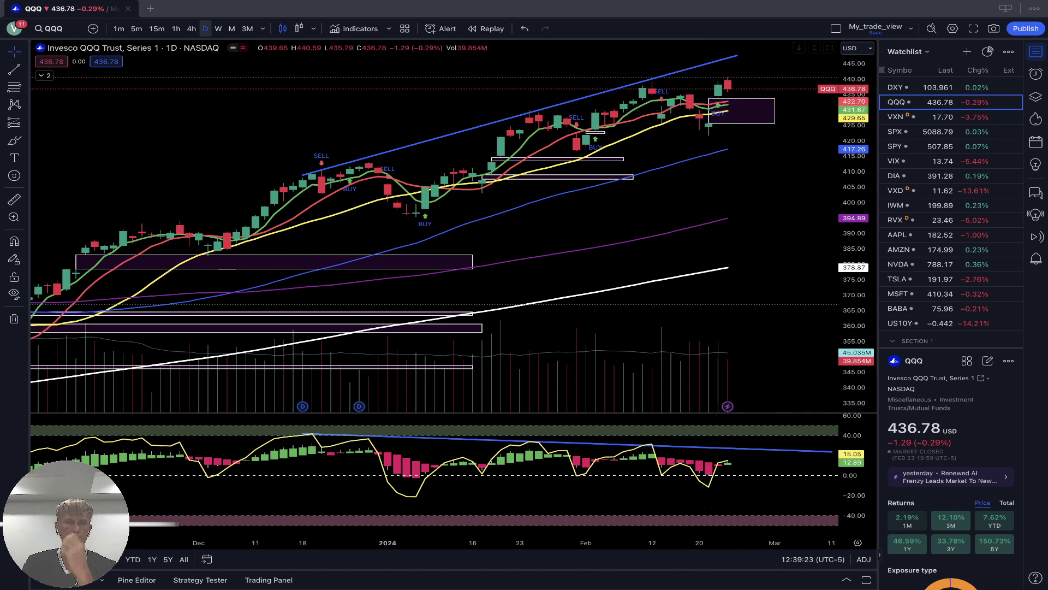
left_click(218, 29)
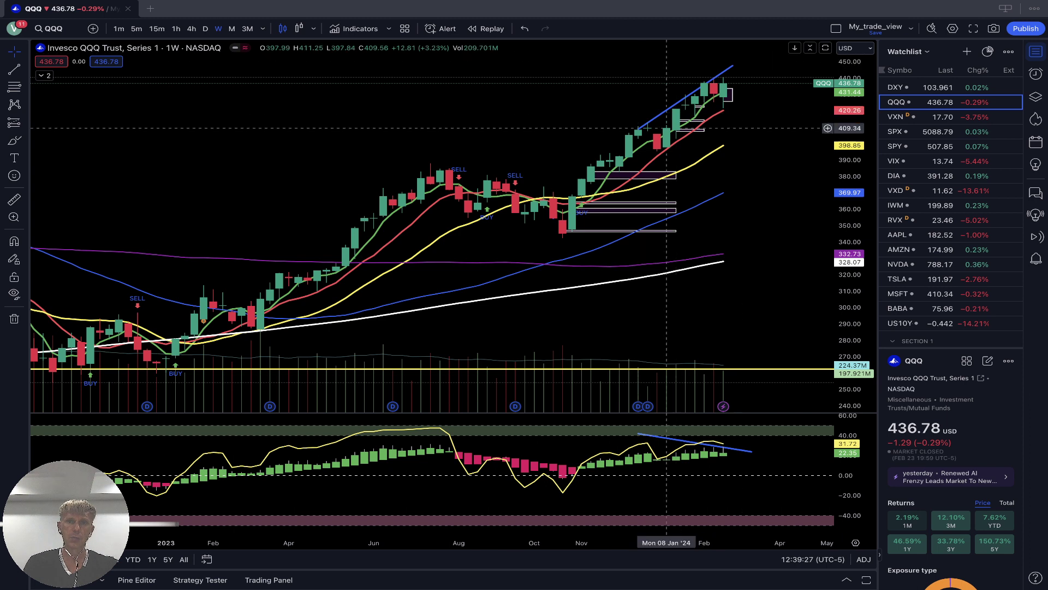
left_click(638, 129)
left_click_drag(637, 129, 384, 168)
left_click(393, 175)
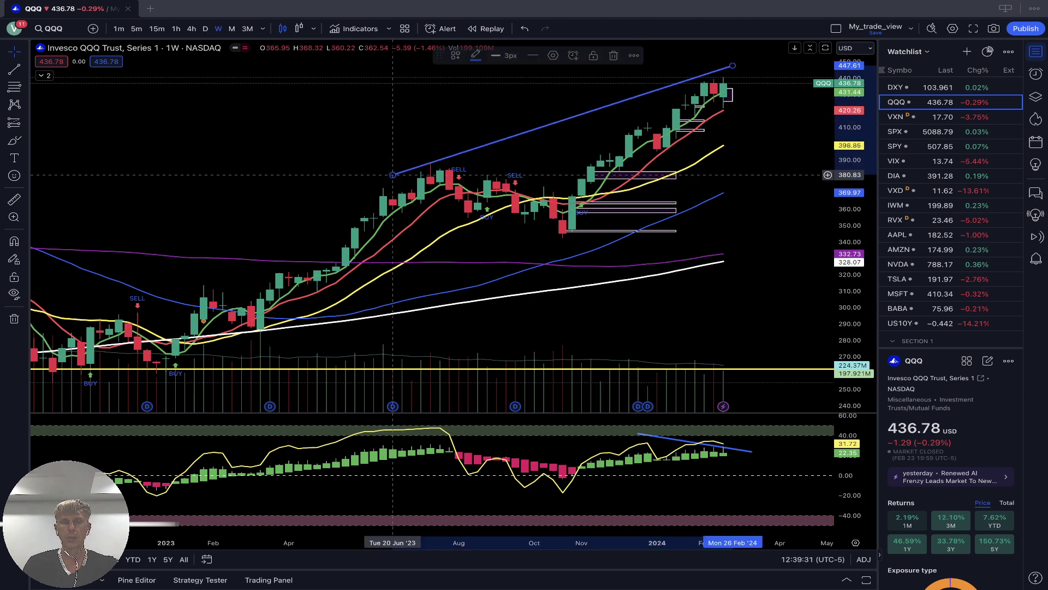
Step: Extend the oscillator trendline to June 2023, raise its right end, then view VXN and SPX
left_click(639, 433)
mouse_move(639, 433)
left_mouse_down()
mouse_move(407, 432)
mouse_move(402, 422)
left_mouse_up()
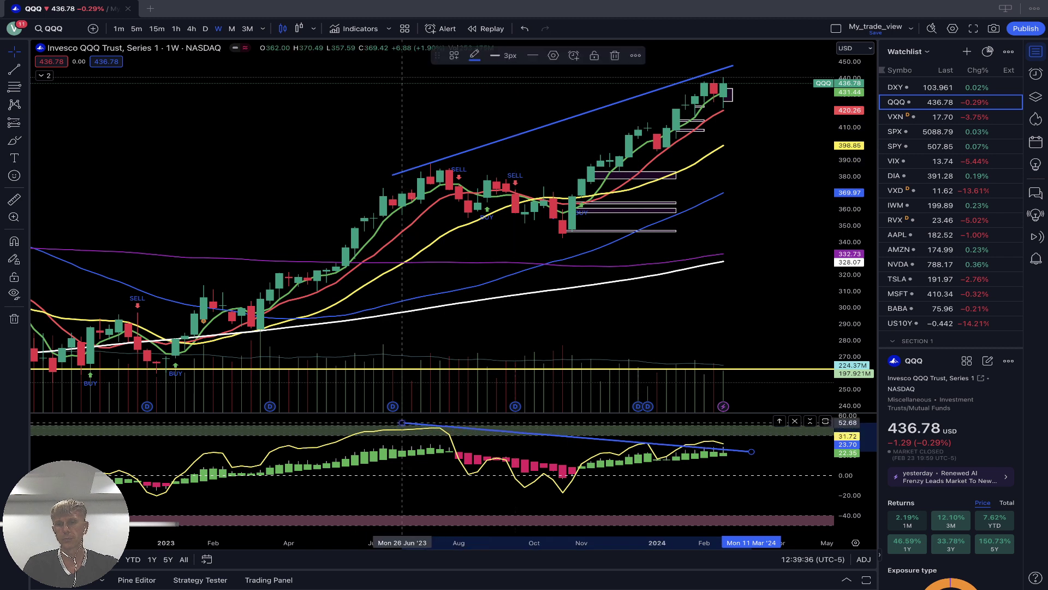
mouse_move(751, 452)
left_mouse_down()
mouse_move(751, 425)
mouse_move(751, 440)
left_mouse_up()
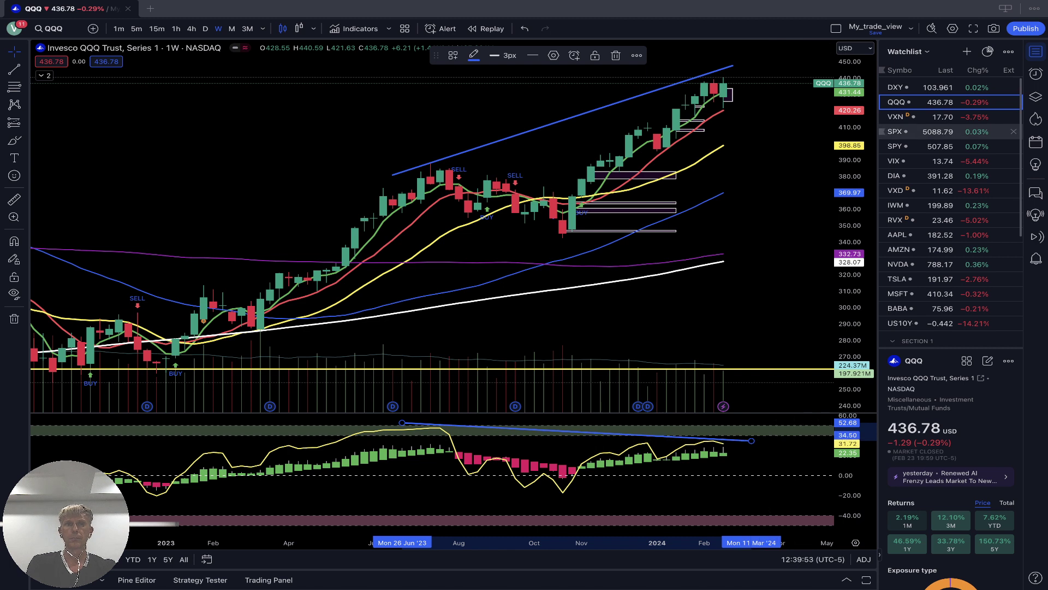
left_click(928, 117)
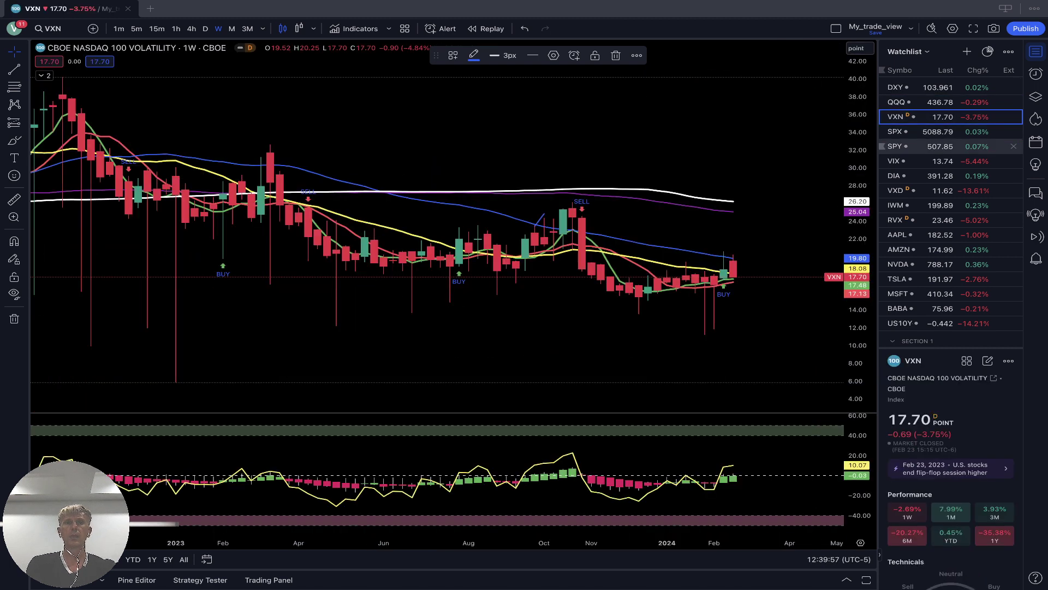
left_click(928, 131)
Step: On the SPX daily chart, lower the oscillator trendline slightly, then switch SPX to weekly
left_click(205, 28)
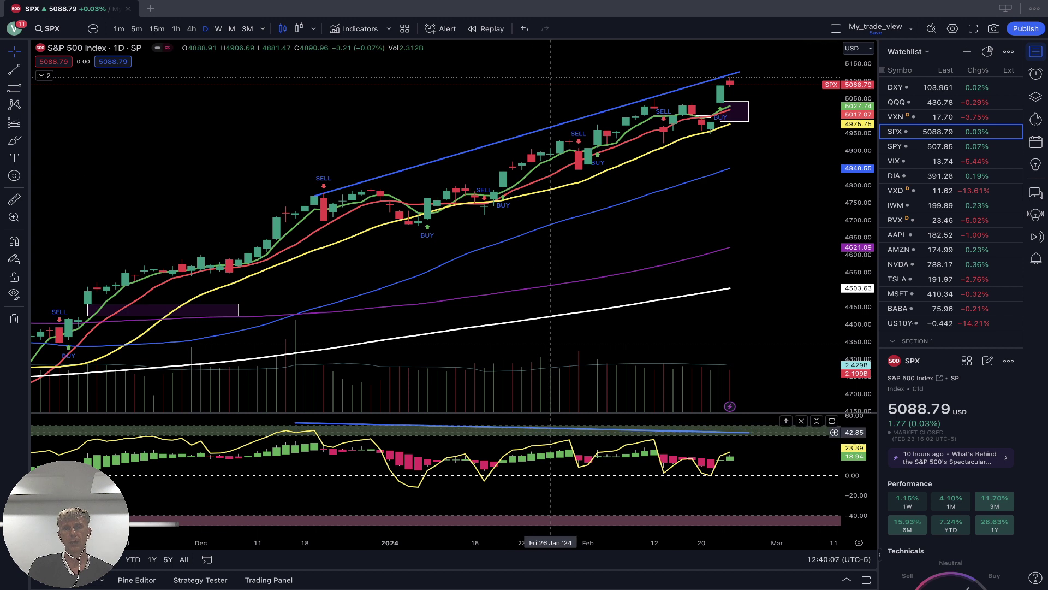
left_click_drag(560, 427, 560, 433)
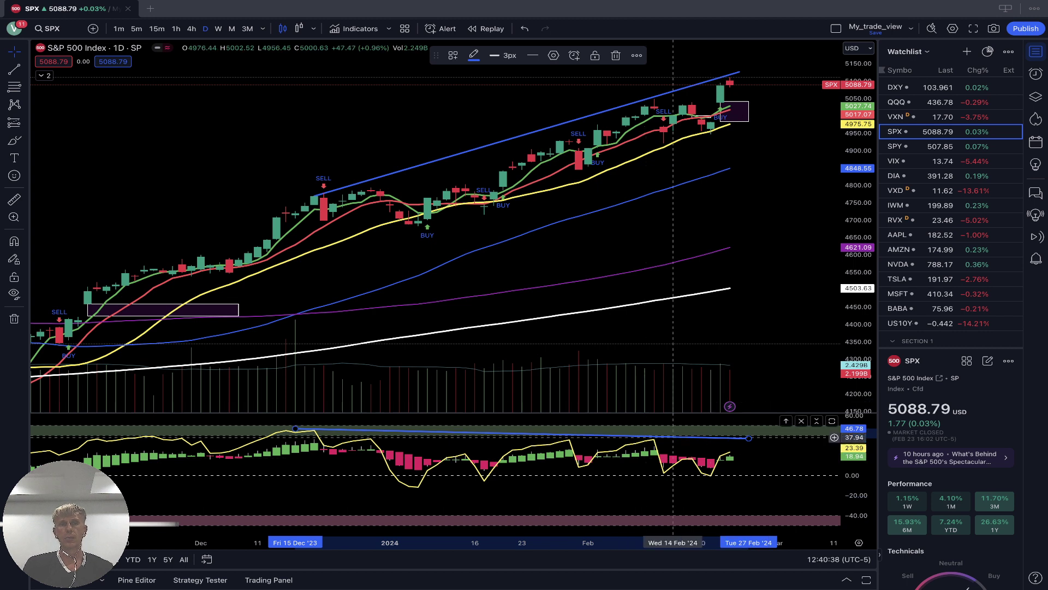
left_click(219, 29)
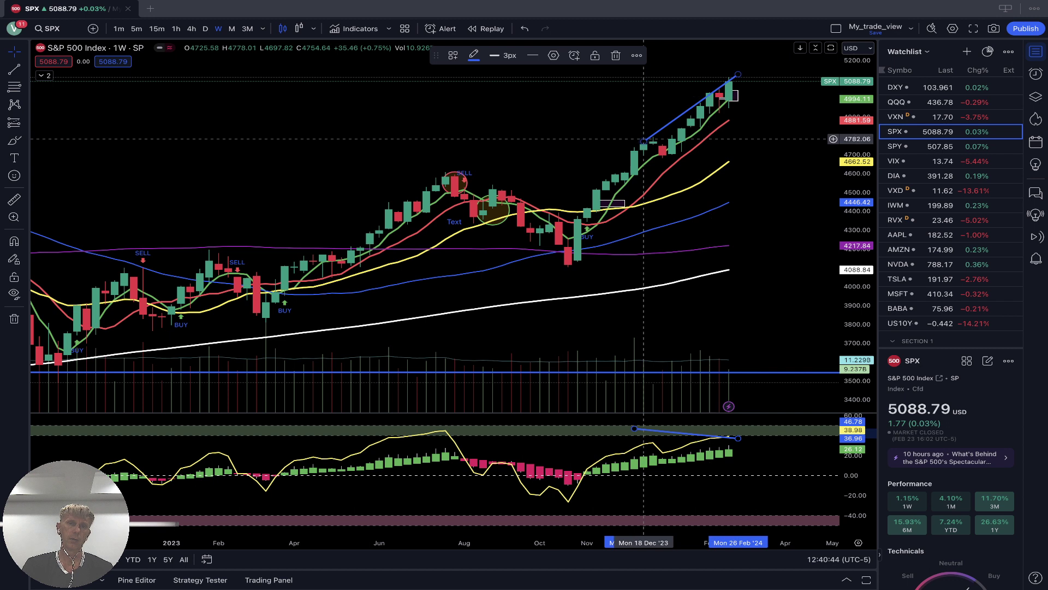
Step: Extend SPX price and oscillator trendlines to July 2023, lengthen the oscillator's right end, then load VIX
left_click_drag(644, 140, 426, 186)
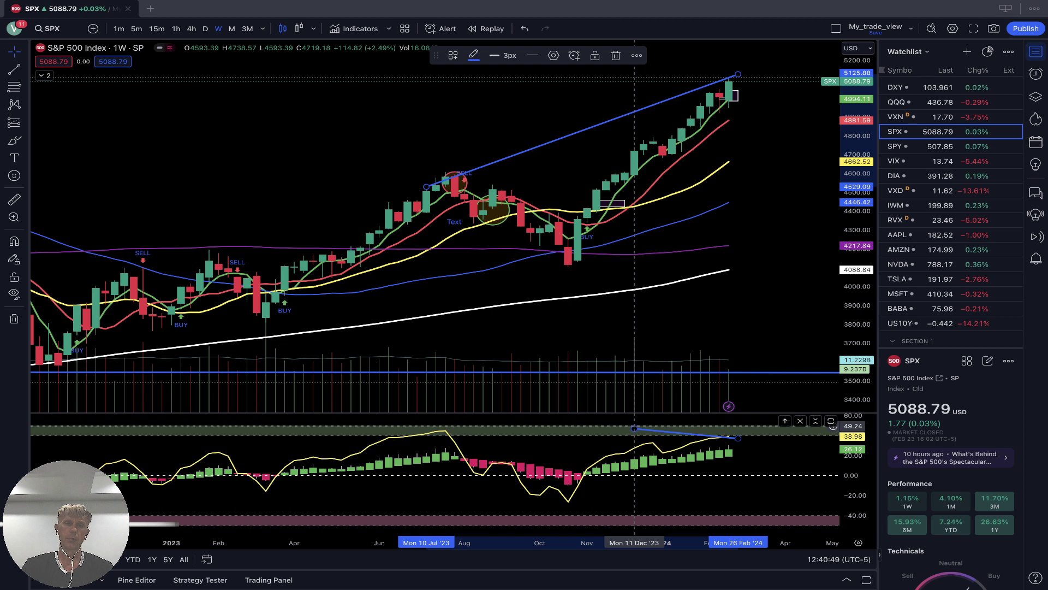
left_click_drag(634, 428, 436, 426)
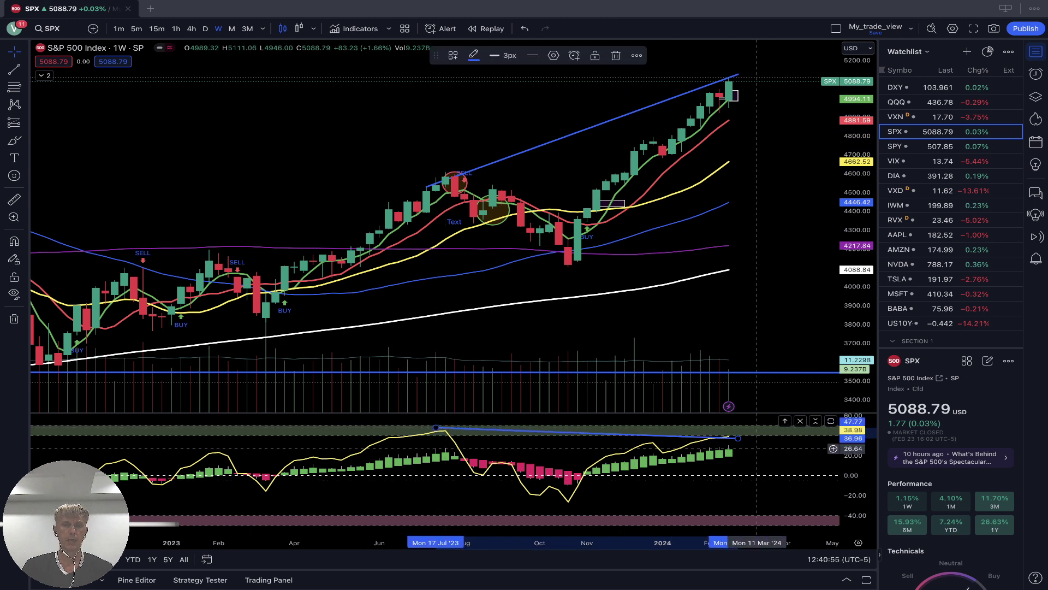
left_click_drag(738, 438, 747, 433)
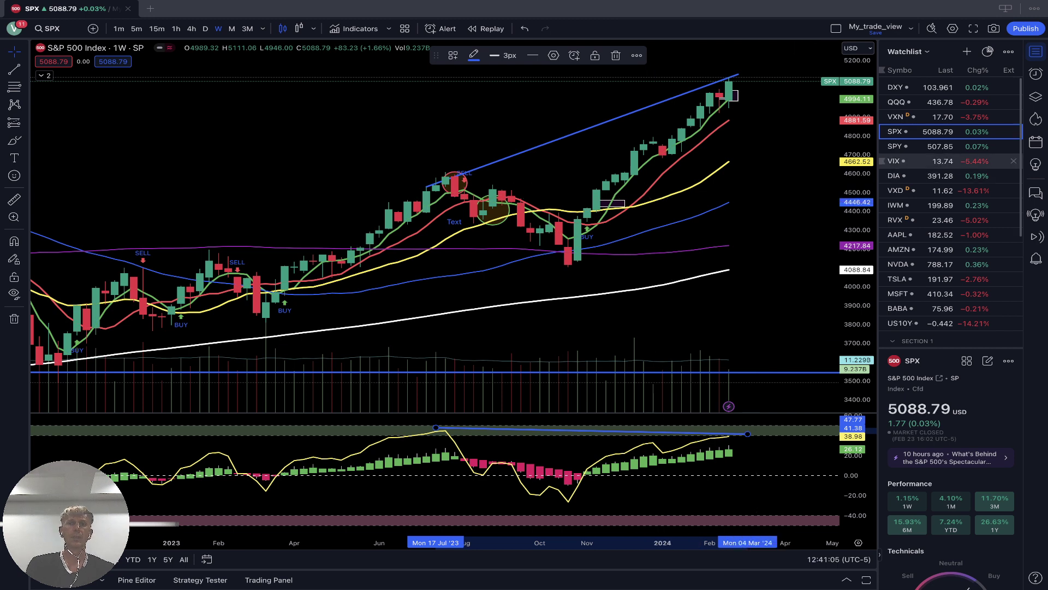
left_click(928, 162)
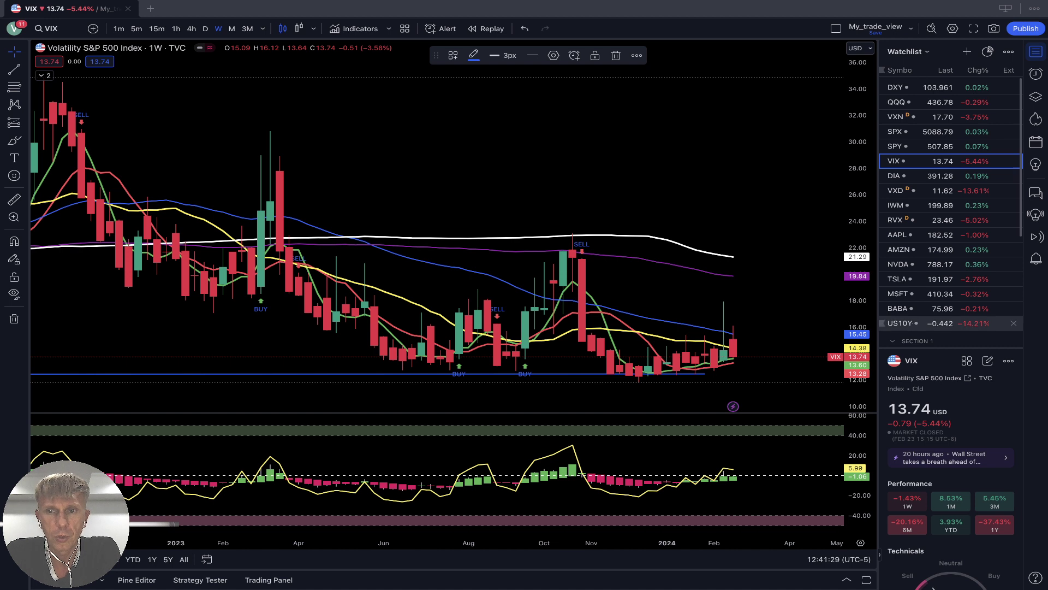
Step: Load the DIA chart and review it on the daily, then weekly interval
left_click(928, 176)
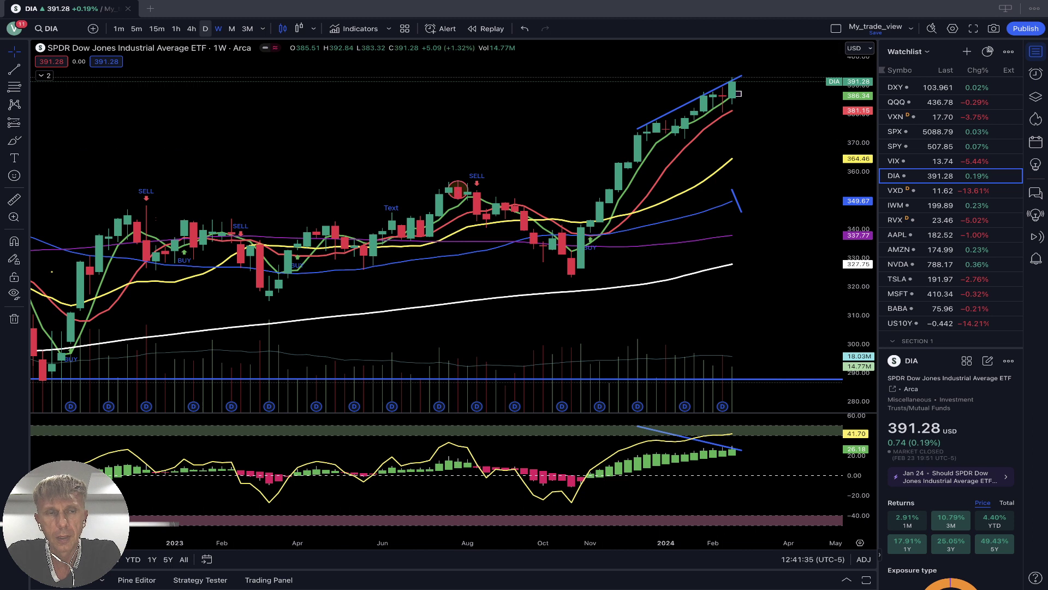
left_click(205, 28)
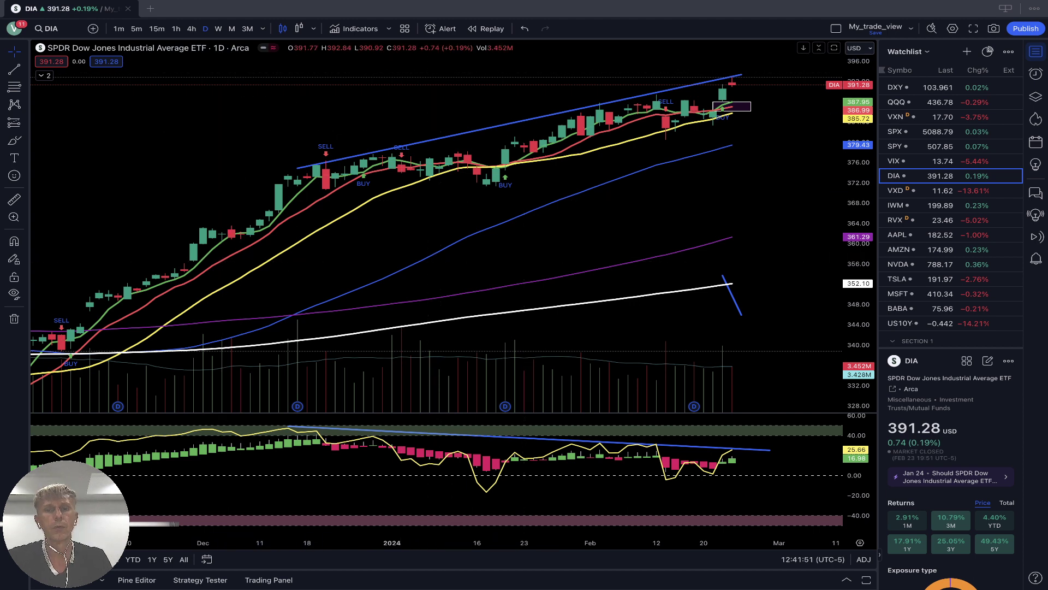
left_click(218, 28)
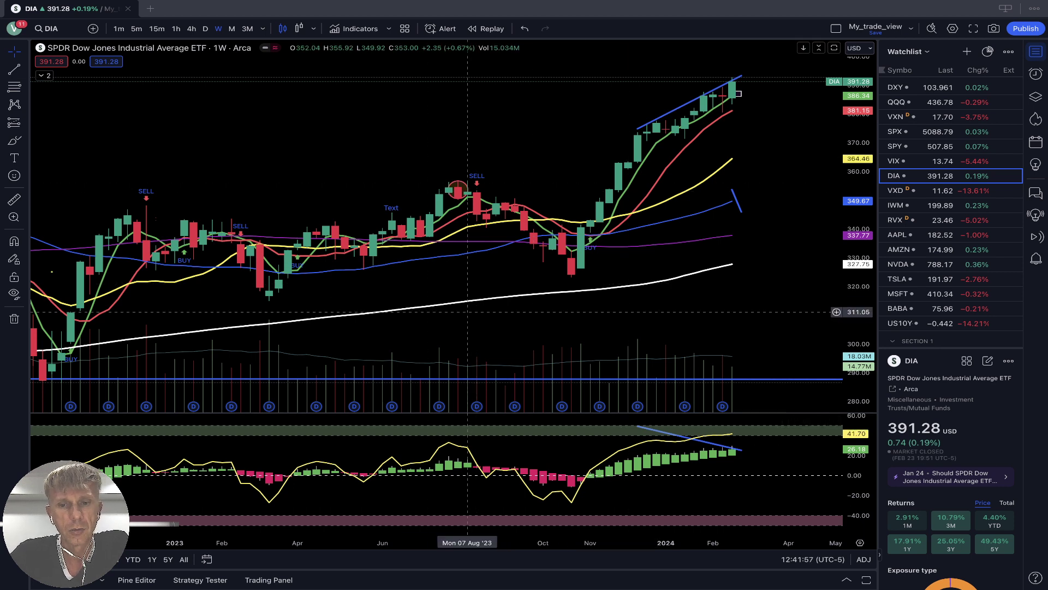
Step: Delete the short blue trend line on DIA weekly, then switch to the IWM chart
scroll(458, 313, "left", 3)
scroll(426, 303, "right", 5)
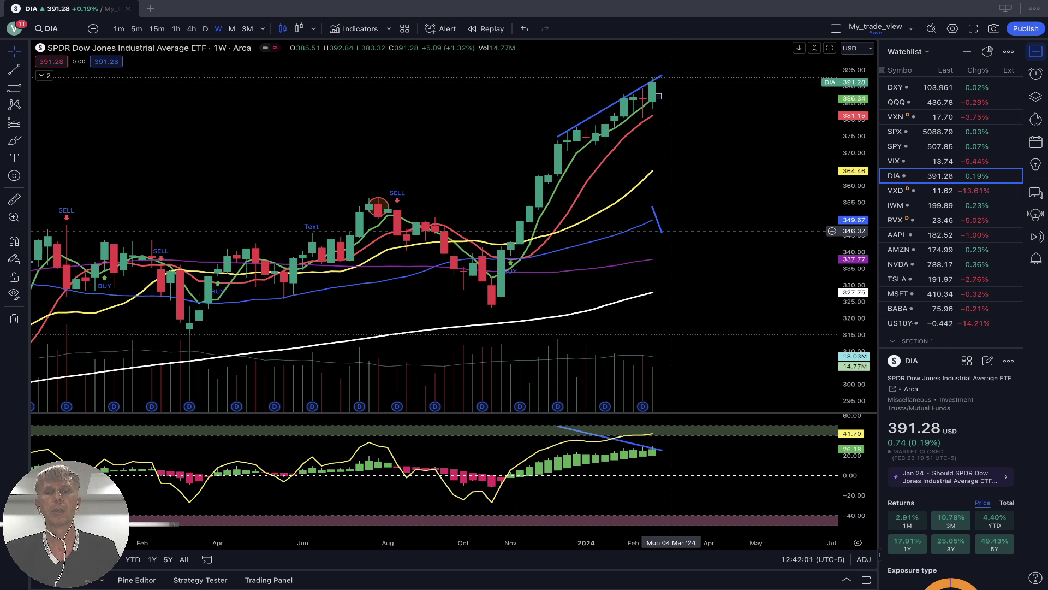
left_click(661, 229)
key("Delete")
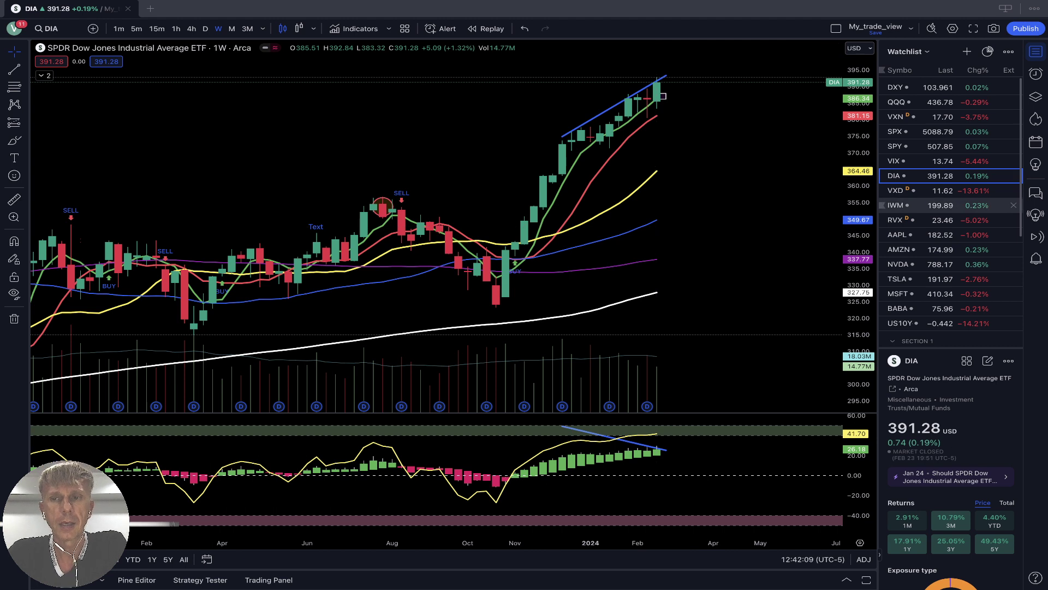
left_click(929, 205)
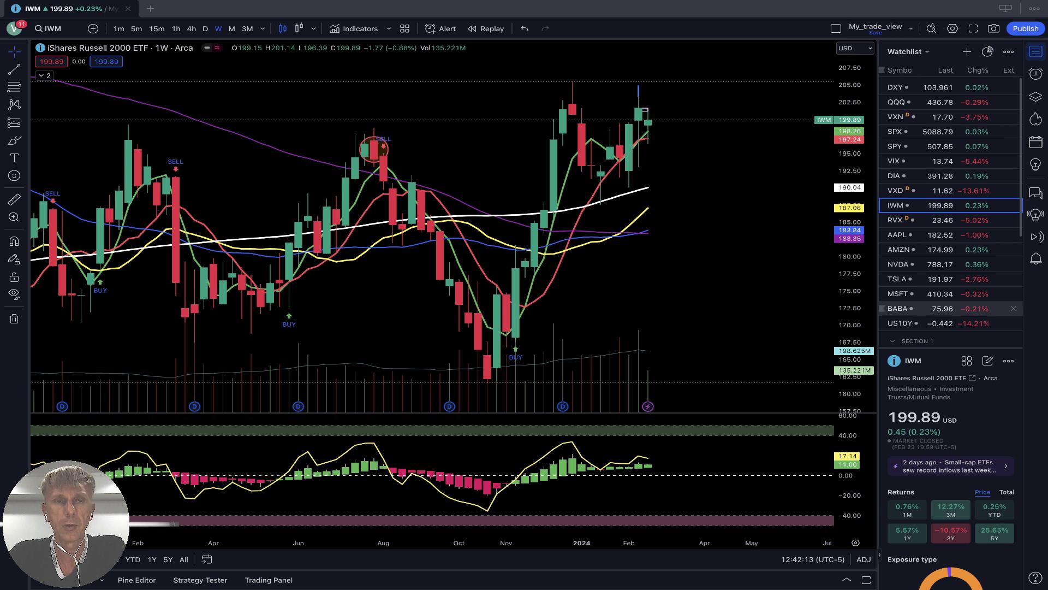
Step: View IWM on daily, return it to weekly, then load the AAPL chart
left_click(205, 28)
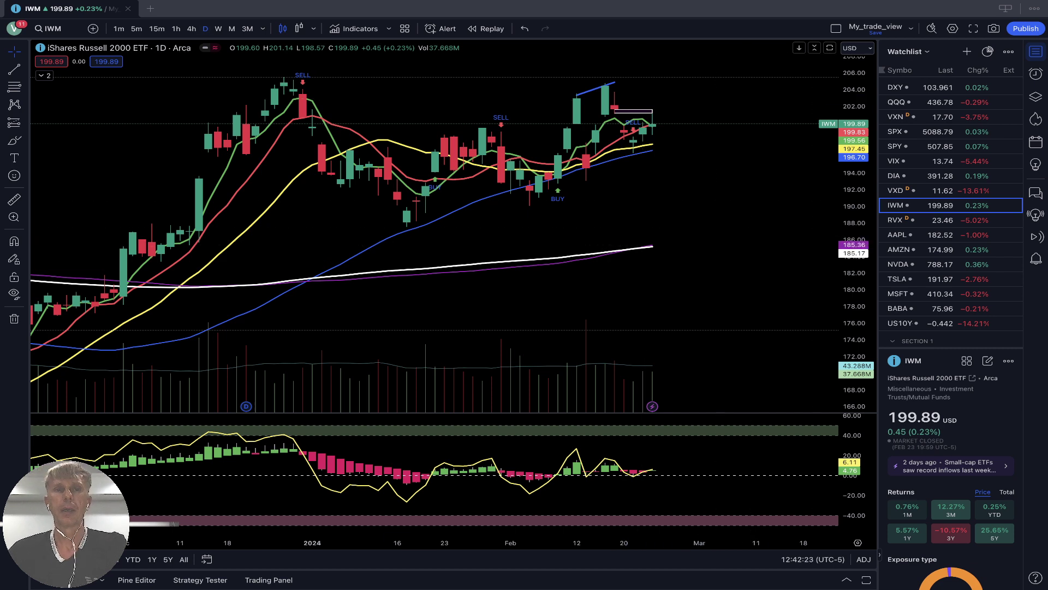
left_click(219, 29)
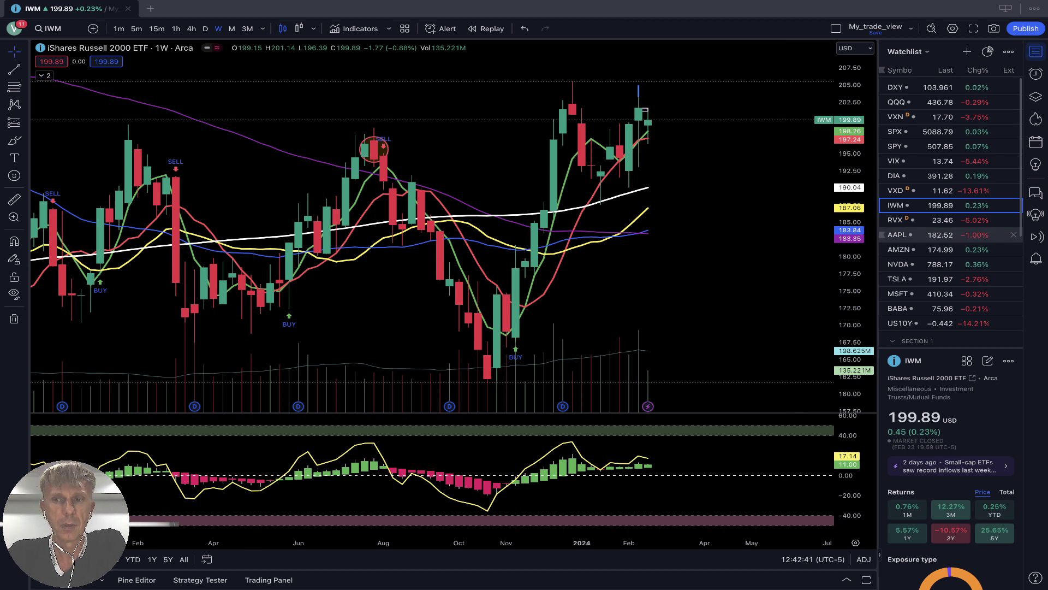
left_click(928, 235)
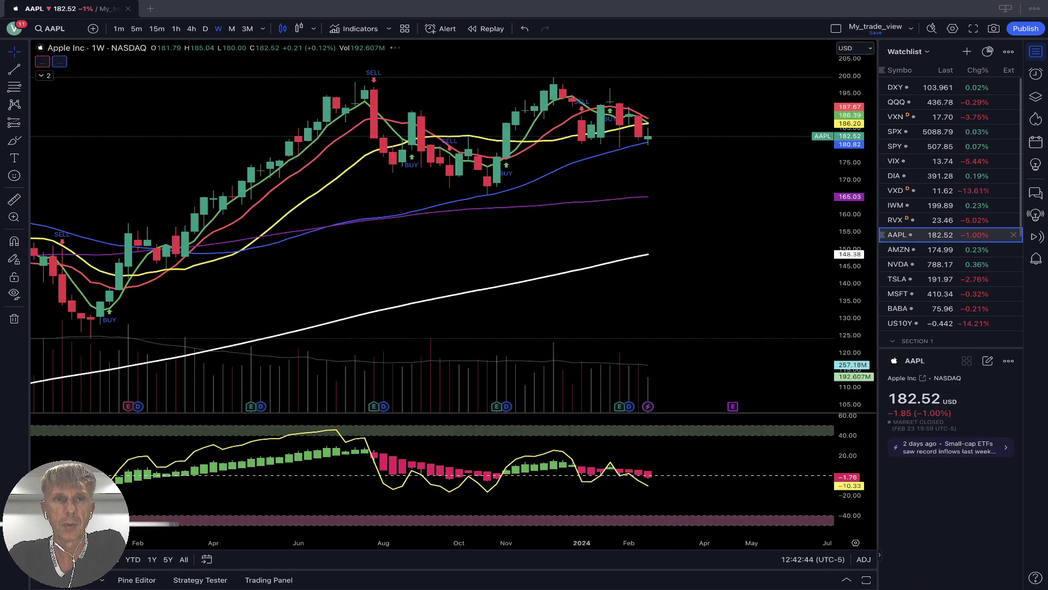
Step: Switch the AAPL chart to the daily interval
left_click(205, 28)
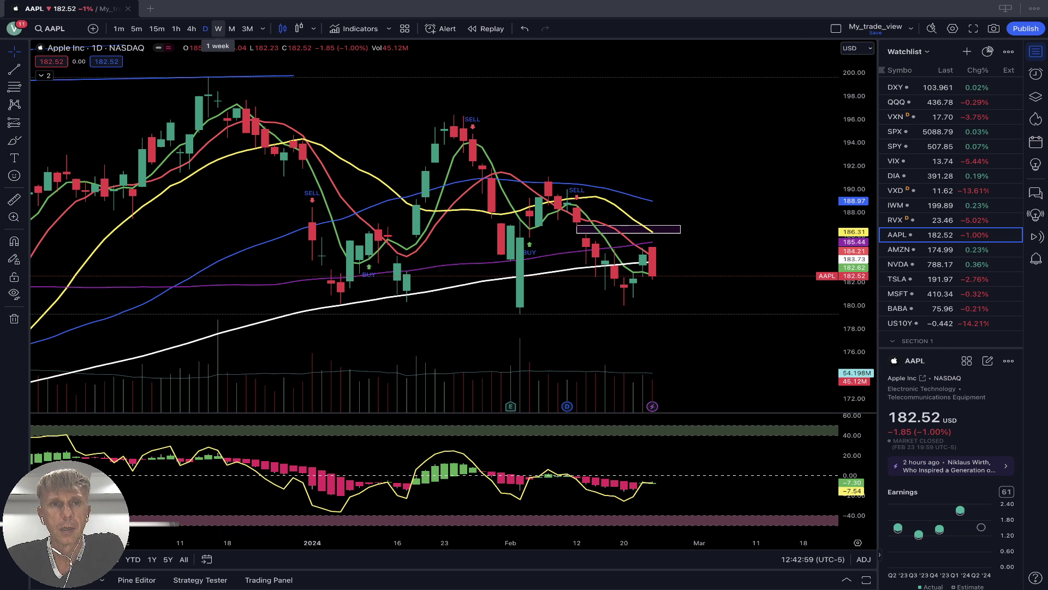
Step: Switch the AAPL chart to the 4-hour interval
left_click(191, 28)
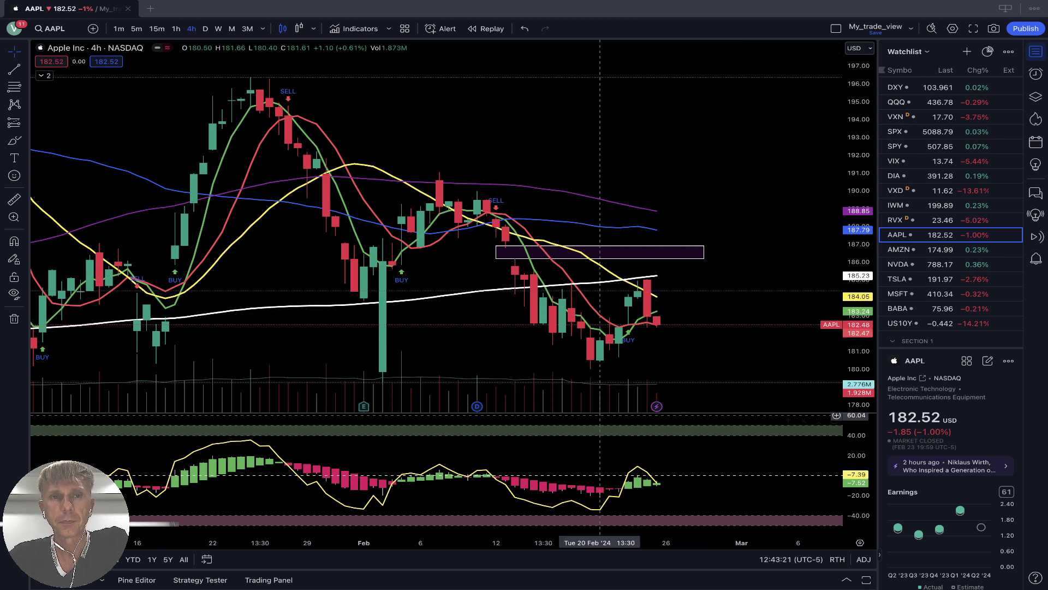
Step: Return AAPL to daily, then weekly, and load the AMZN weekly chart
left_click(205, 28)
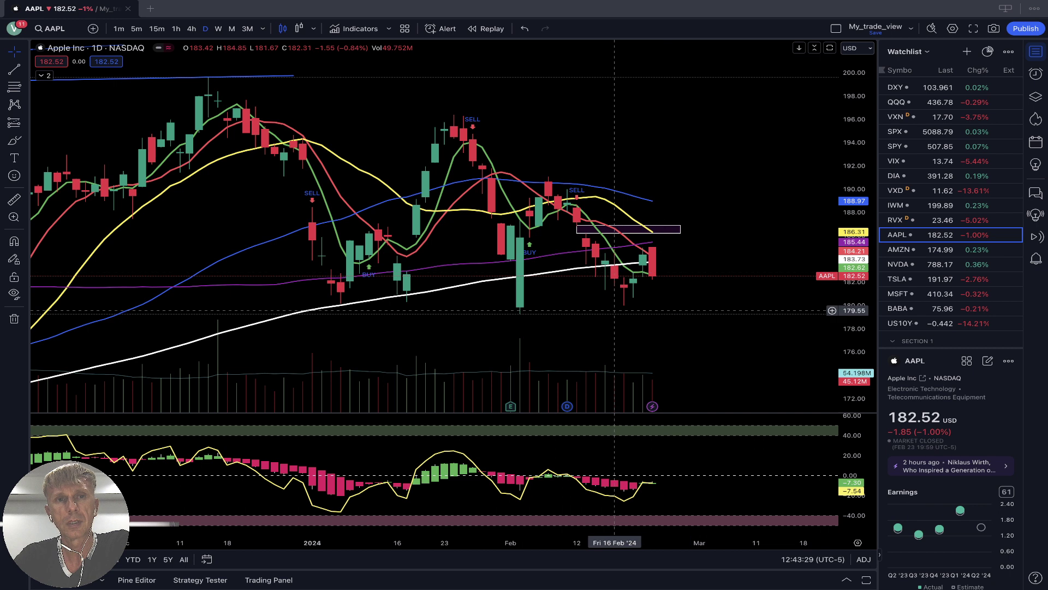
left_click(219, 28)
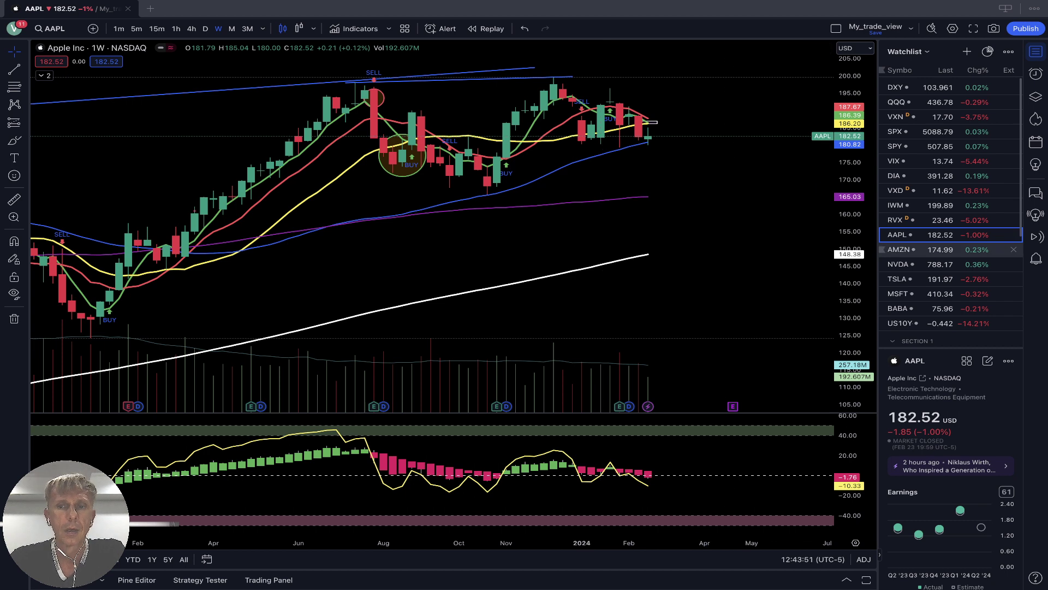
left_click(928, 250)
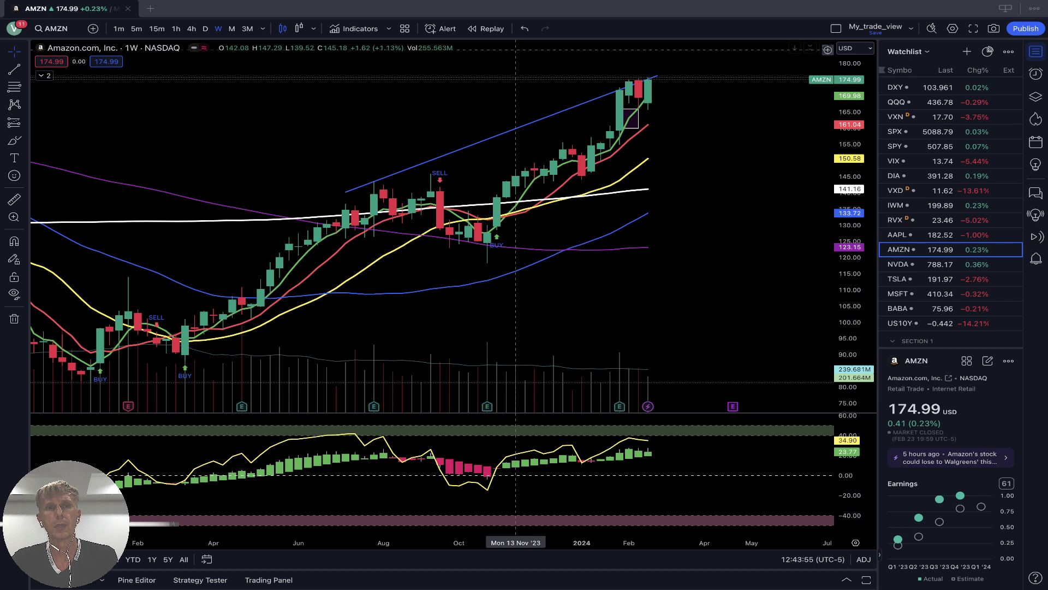
Step: On the AMZN daily chart, draw a trend line across the oscillator pane's peaks
left_click(205, 29)
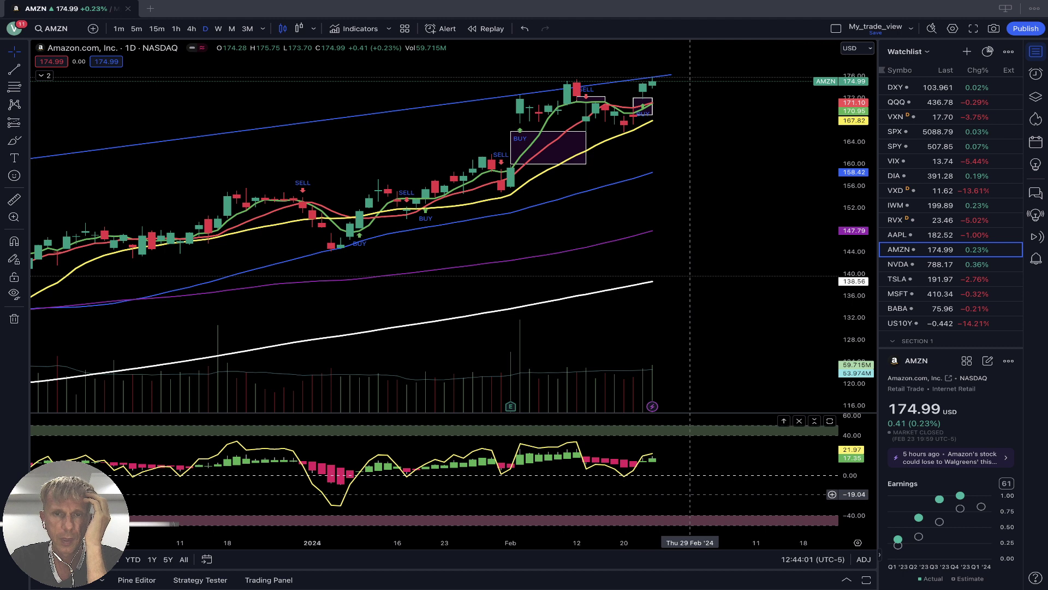
key("alt+t")
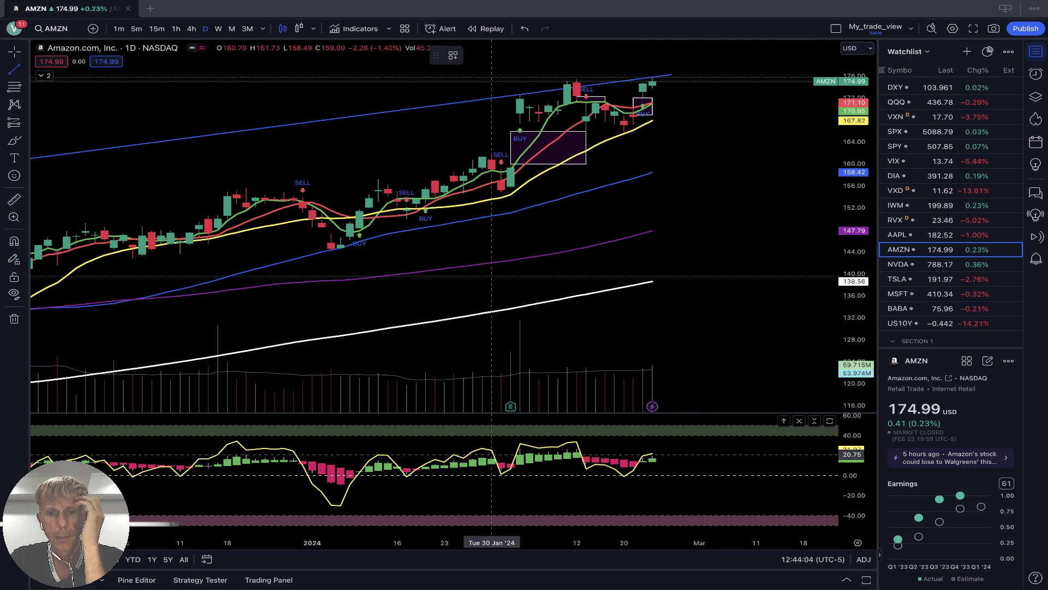
left_click(548, 442)
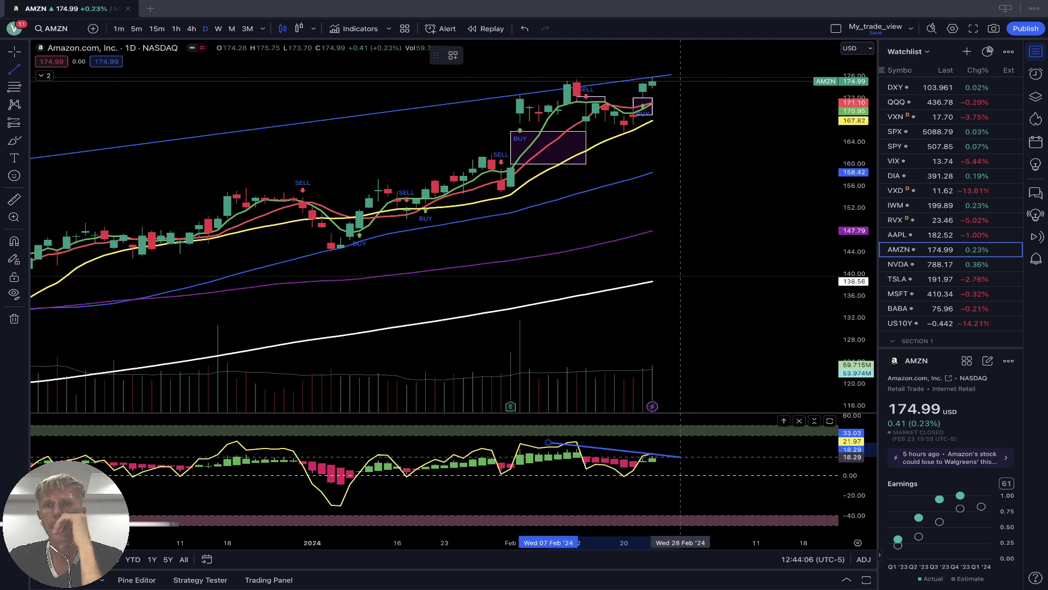
left_click(699, 458)
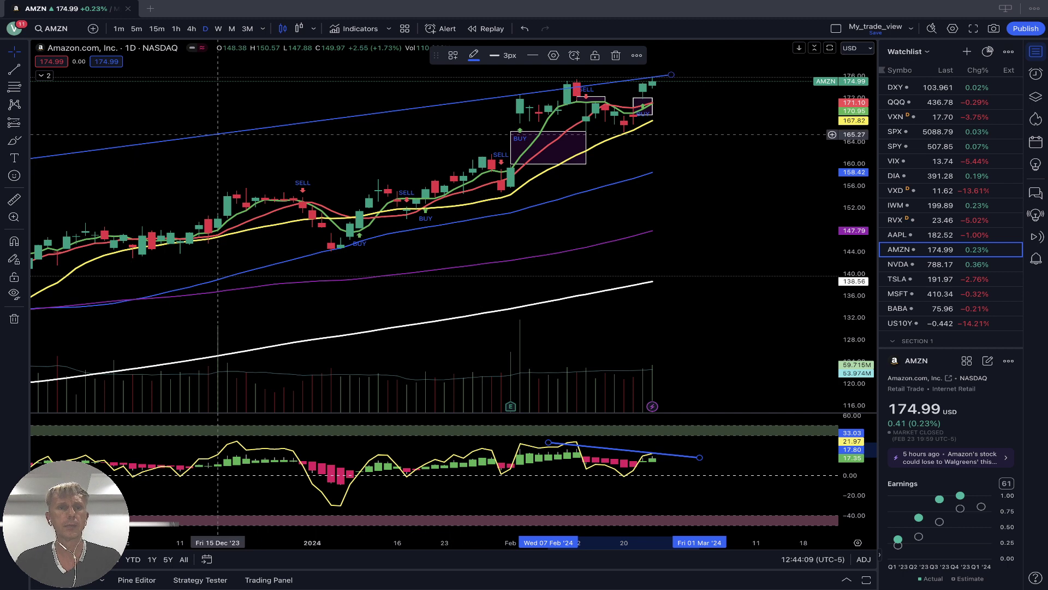
Step: On the weekly chart, extend the oscillator trend line back to July 2023, level its end, then switch to NVDA
left_click(218, 28)
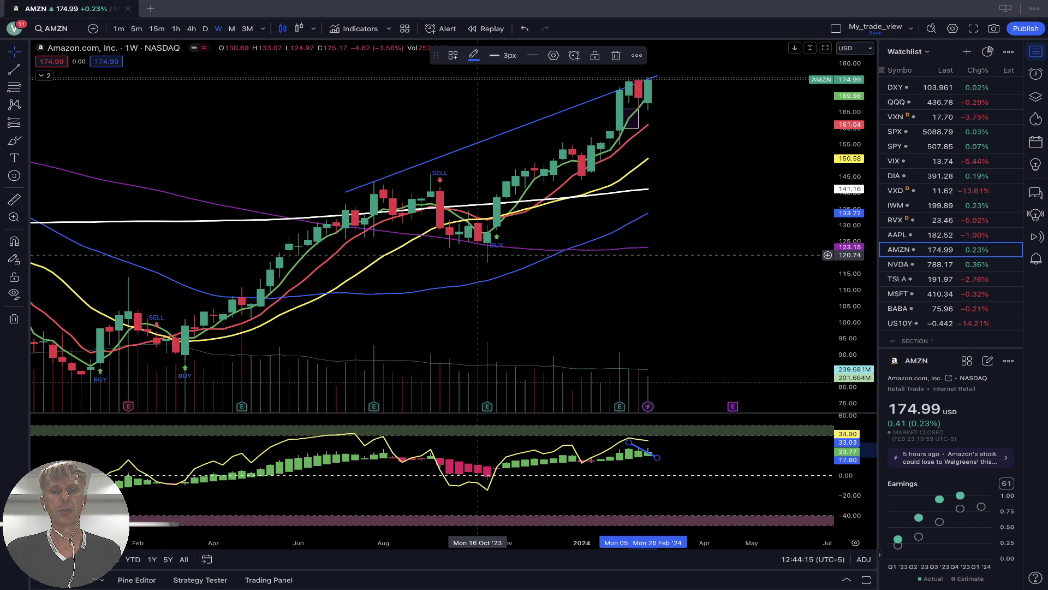
left_click_drag(629, 443, 336, 429)
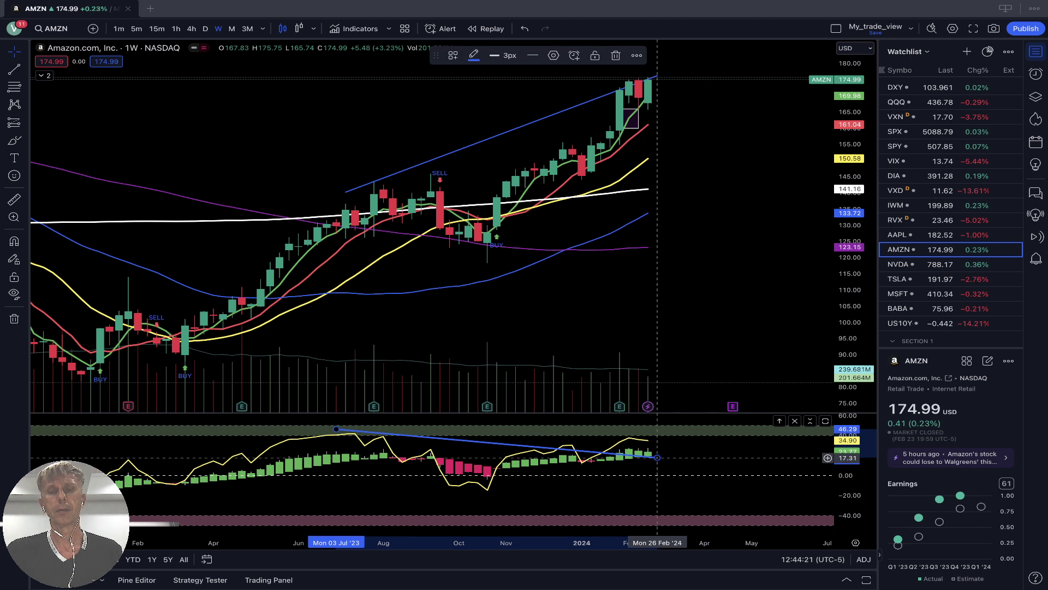
mouse_move(657, 457)
left_mouse_down()
mouse_move(657, 429)
mouse_move(667, 437)
left_mouse_up()
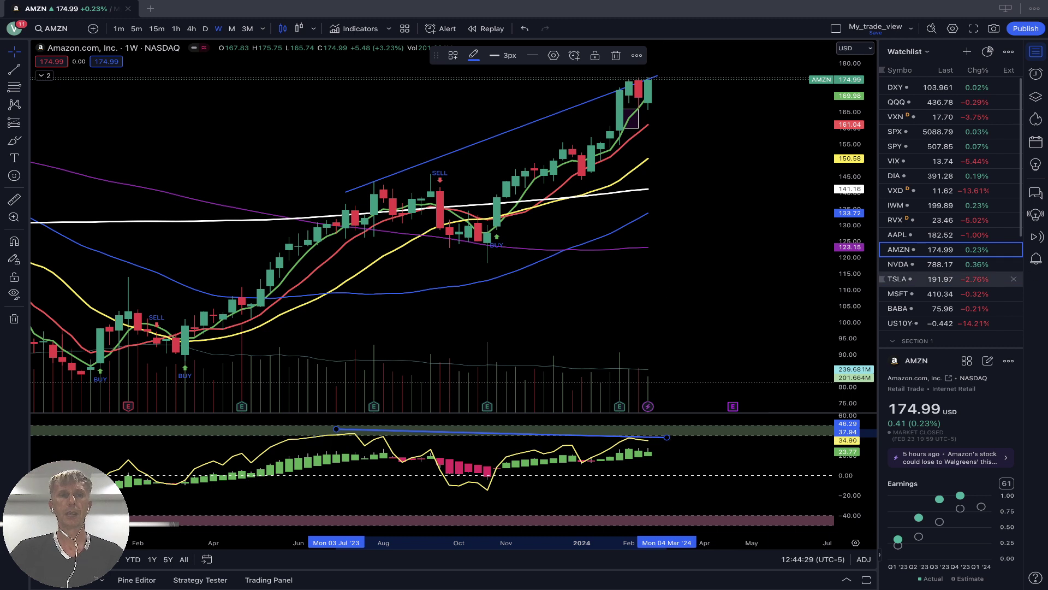
left_click(928, 265)
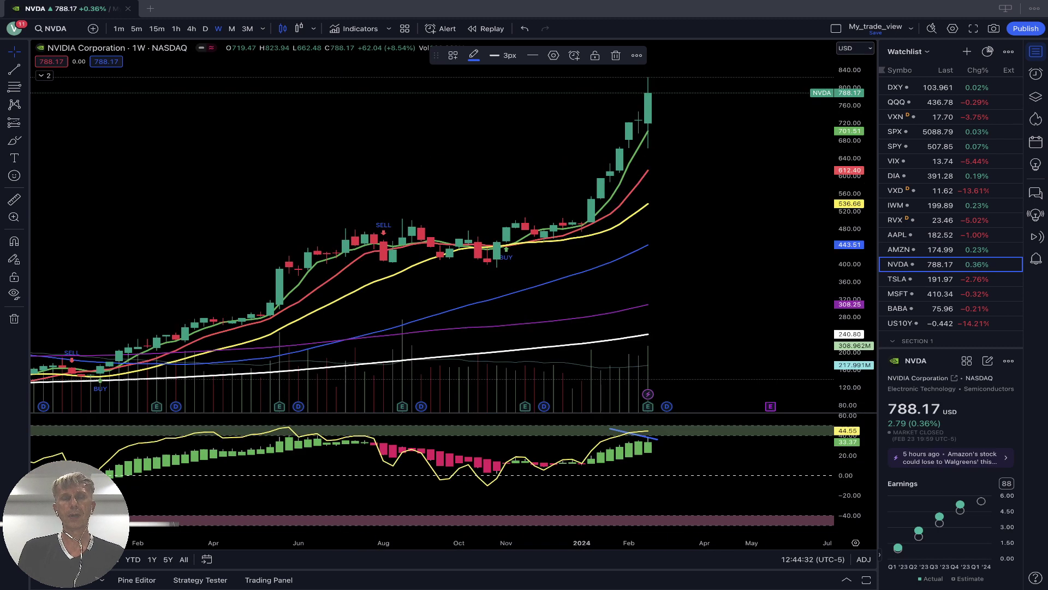
Step: Extend NVDA's weekly upper price trendline back to mid-May '23
left_click(206, 28)
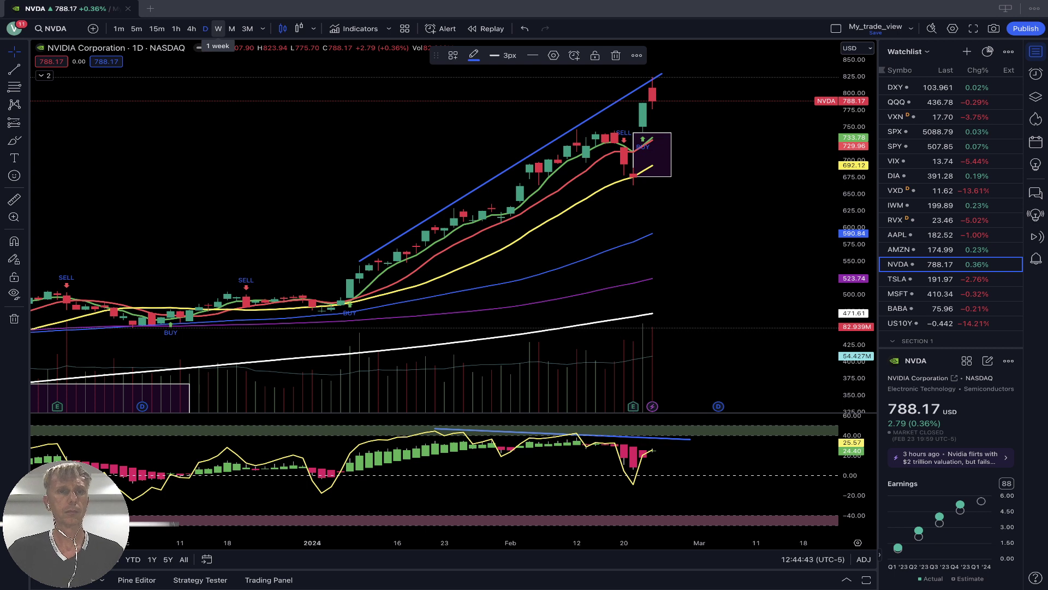
left_click(219, 29)
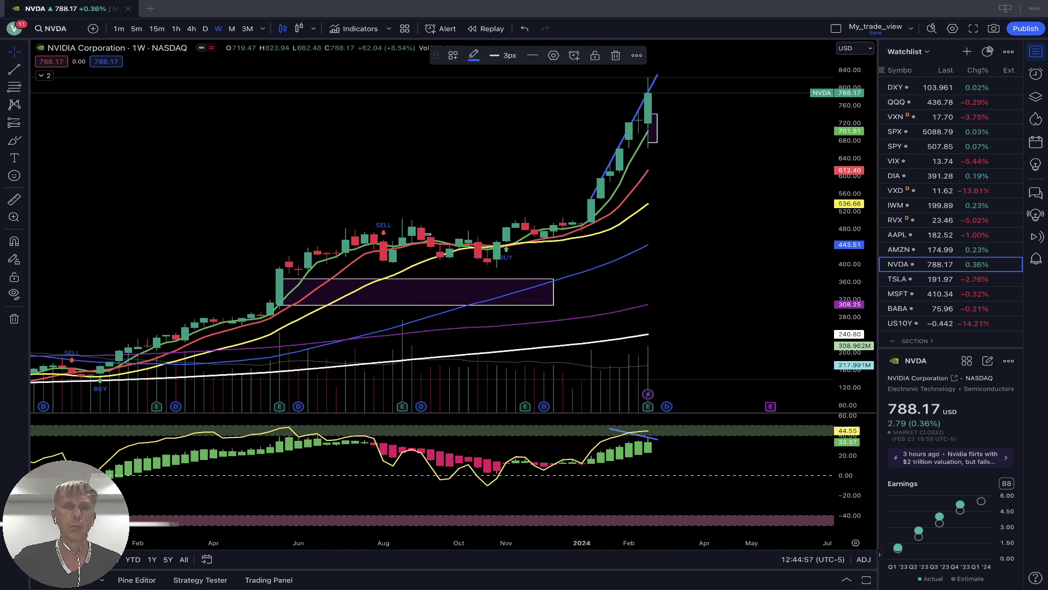
left_click_drag(591, 197, 270, 259)
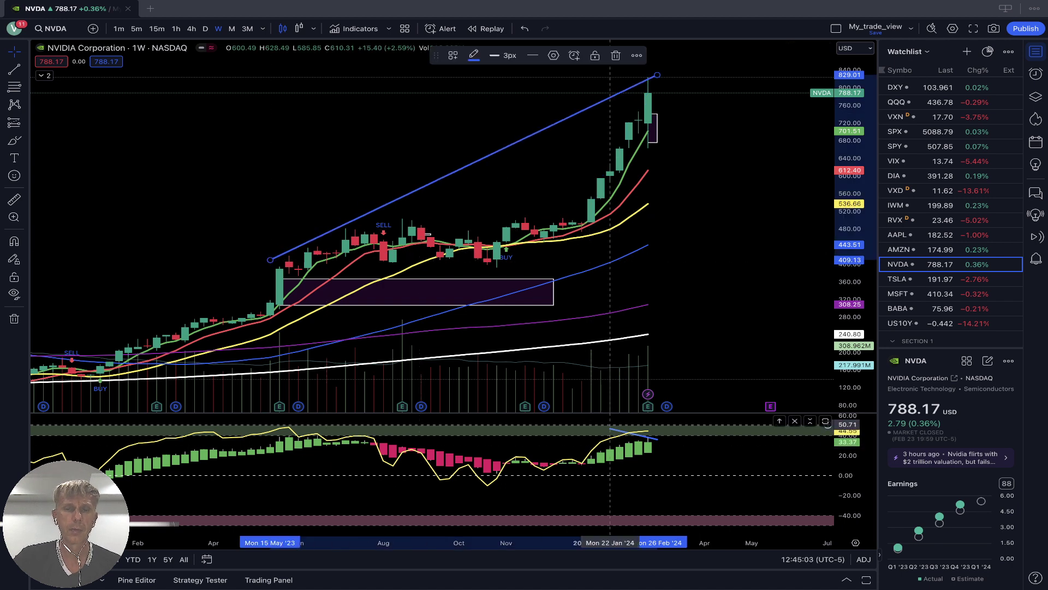
Step: Stretch the oscillator trendline from Oct '23 flat to Mar '24, then switch to TSLA
left_click_drag(610, 427, 233, 424)
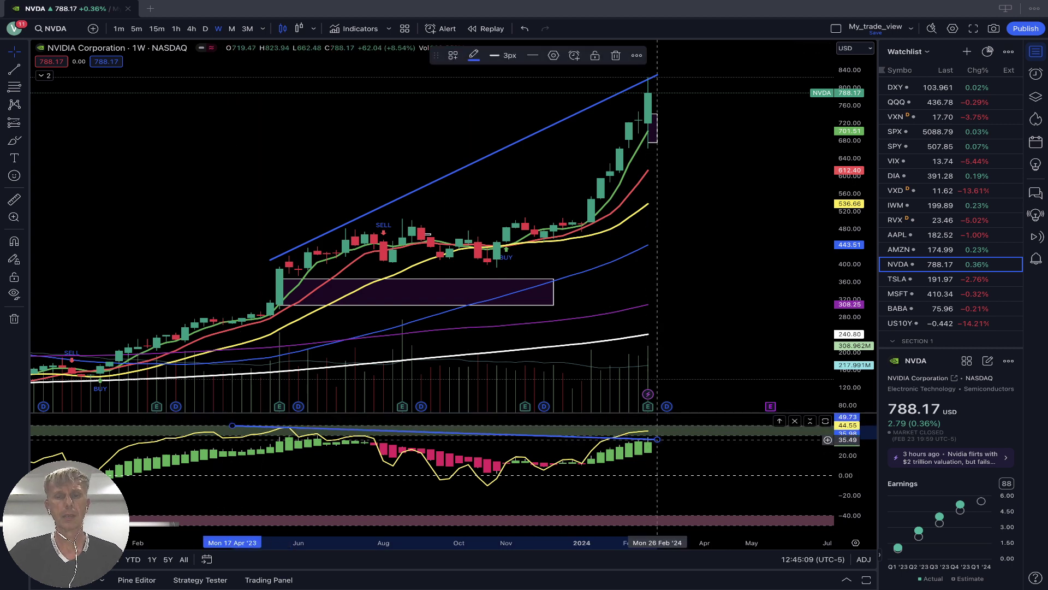
left_click_drag(657, 439, 667, 431)
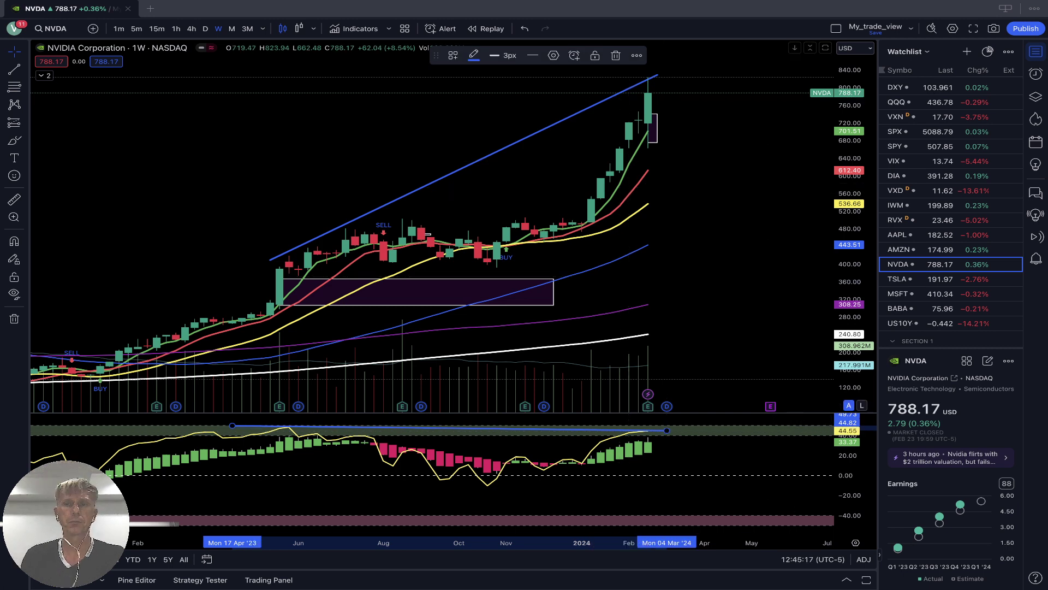
left_click(918, 279)
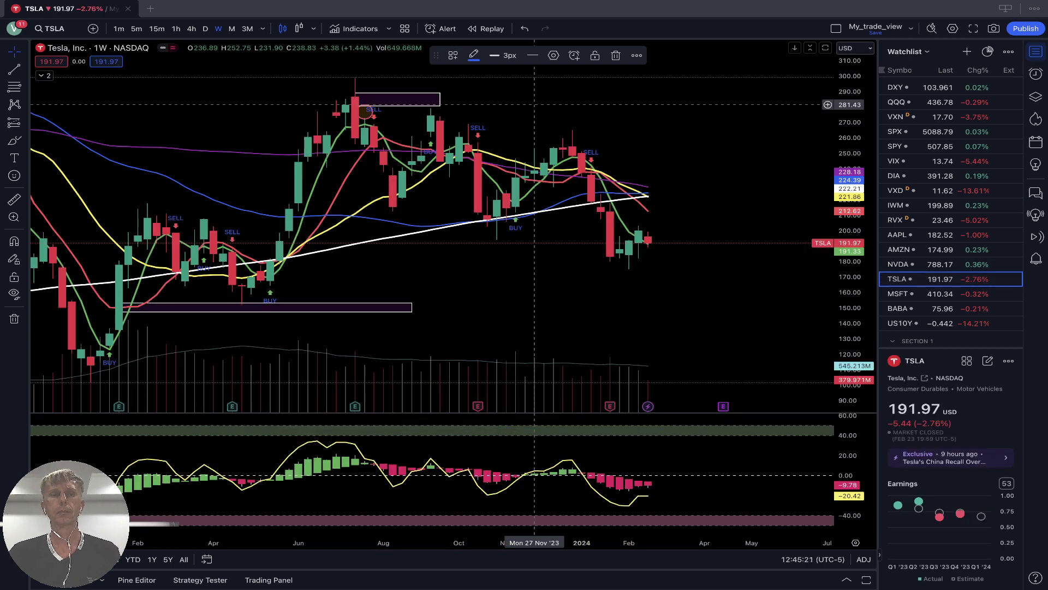
Step: Step TSLA through daily, 4-hour, hourly and weekly intervals, then switch to MSFT
left_click(205, 29)
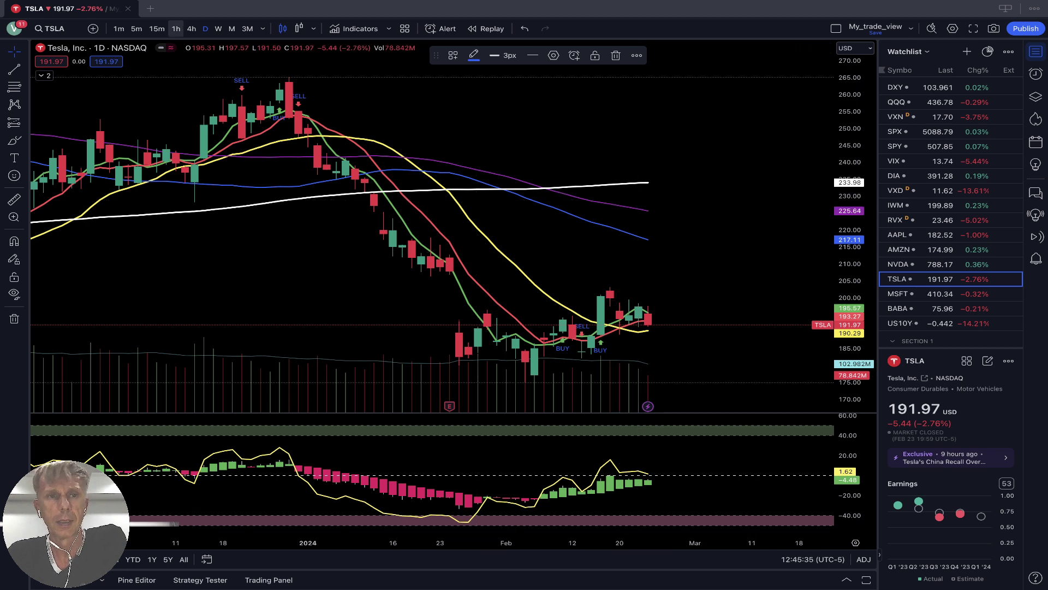
left_click(191, 29)
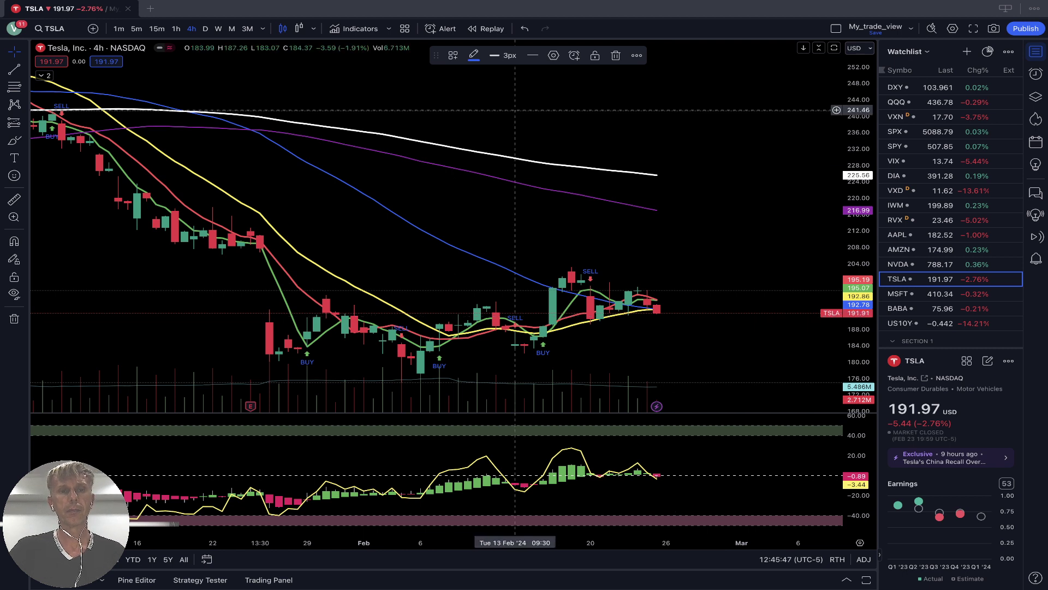
left_click(176, 28)
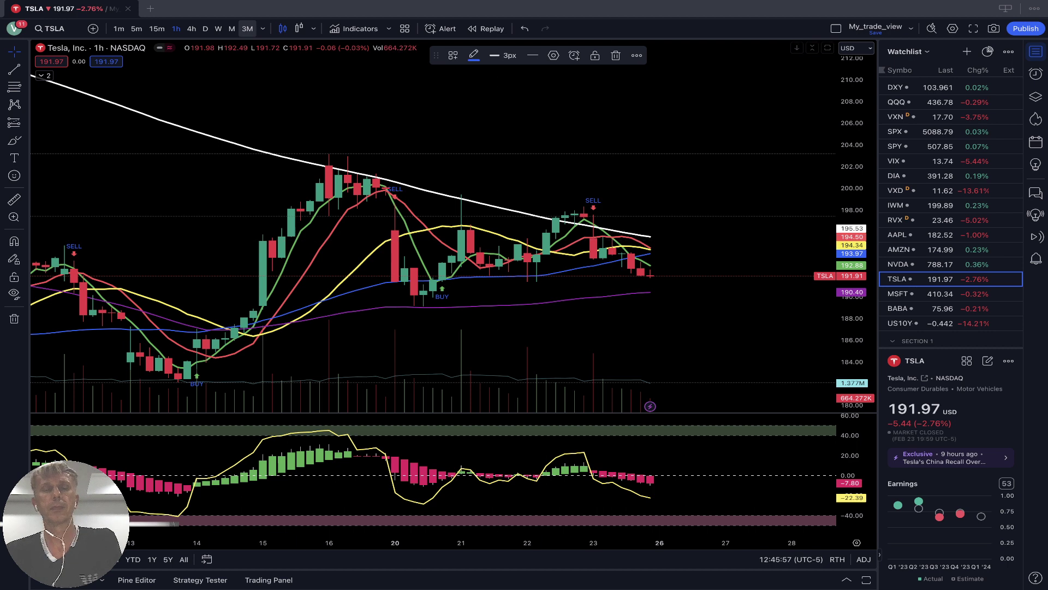
left_click(218, 29)
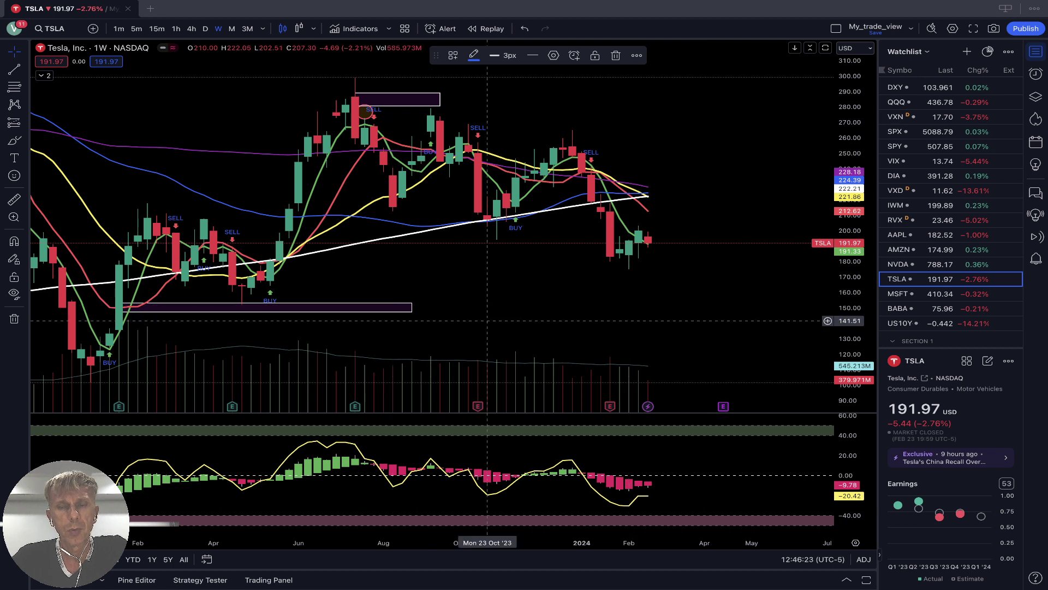
left_click(906, 293)
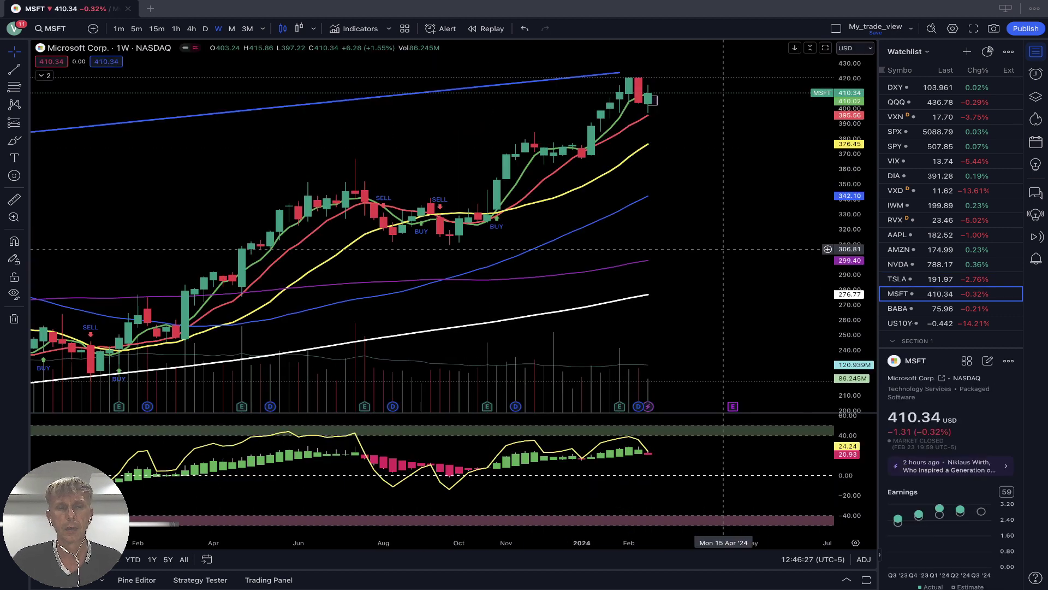
Step: Compare MSFT on daily, weekly and 15-minute intervals, ending on weekly, then switch to BABA
left_click(205, 29)
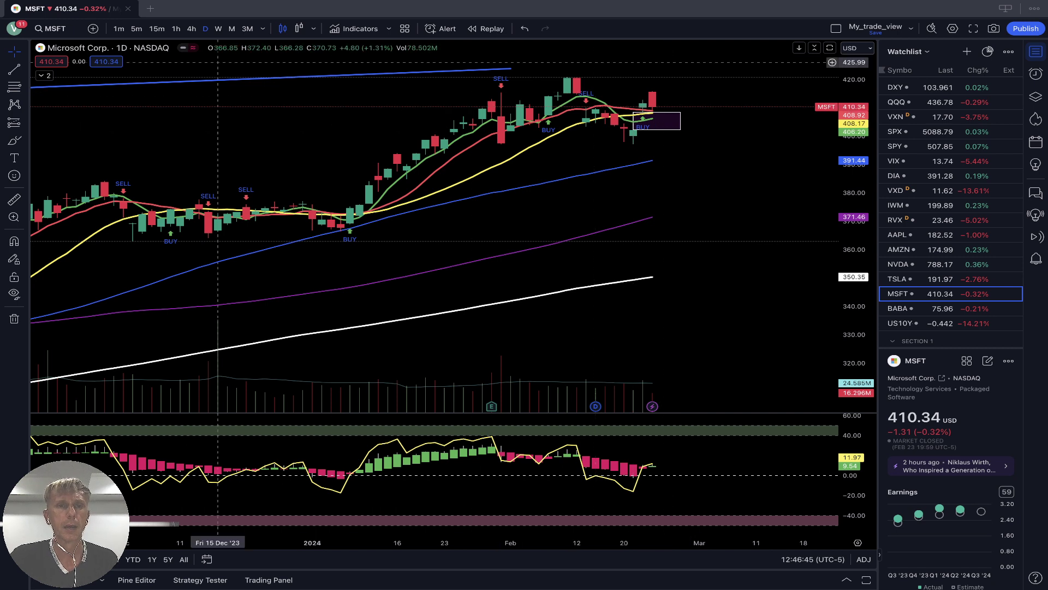
left_click(218, 28)
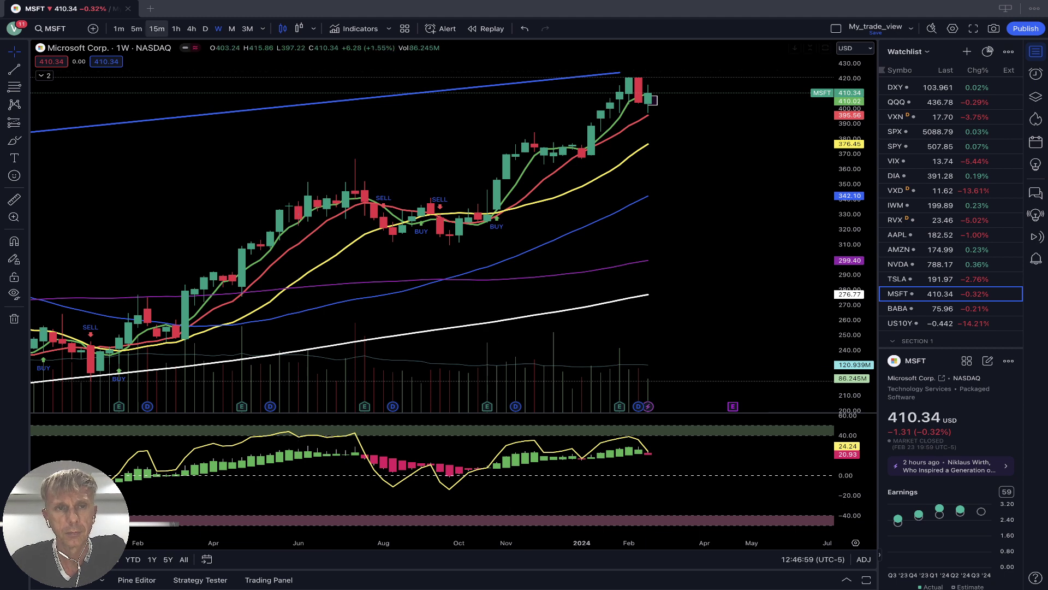
left_click(157, 28)
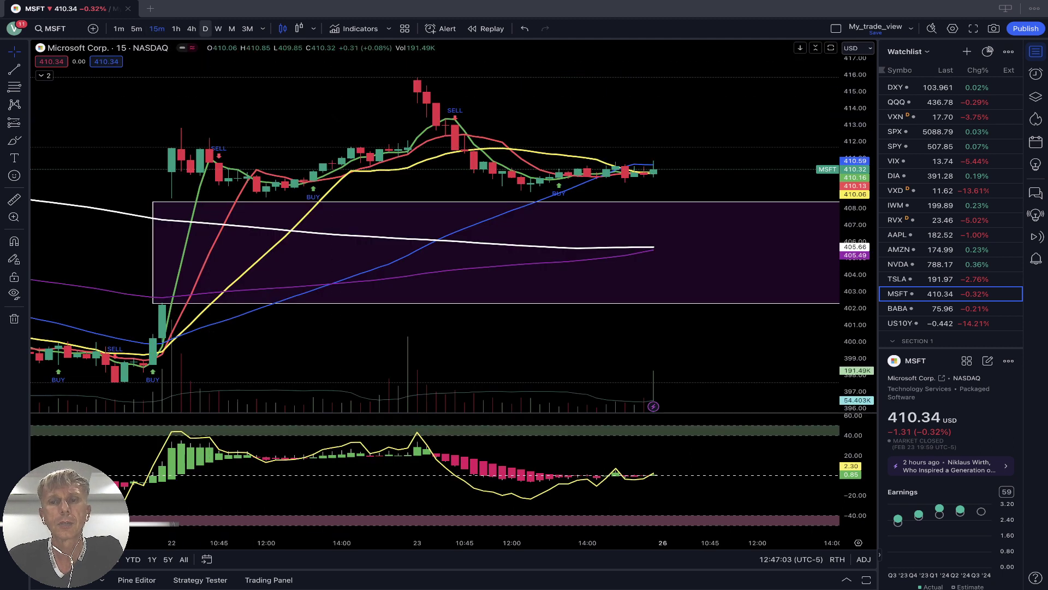
left_click(205, 28)
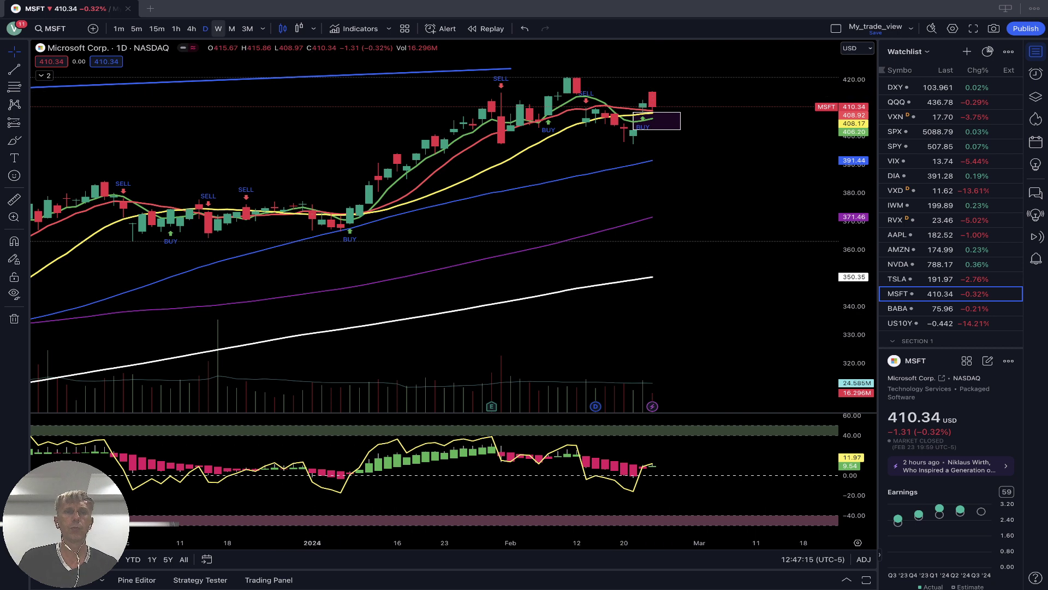
left_click(218, 29)
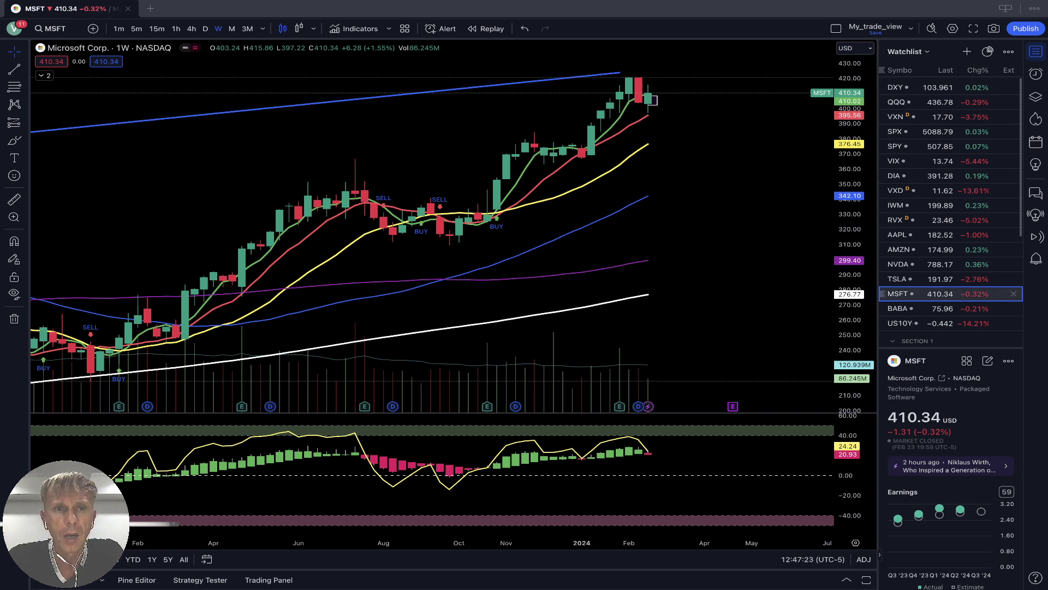
left_click(928, 308)
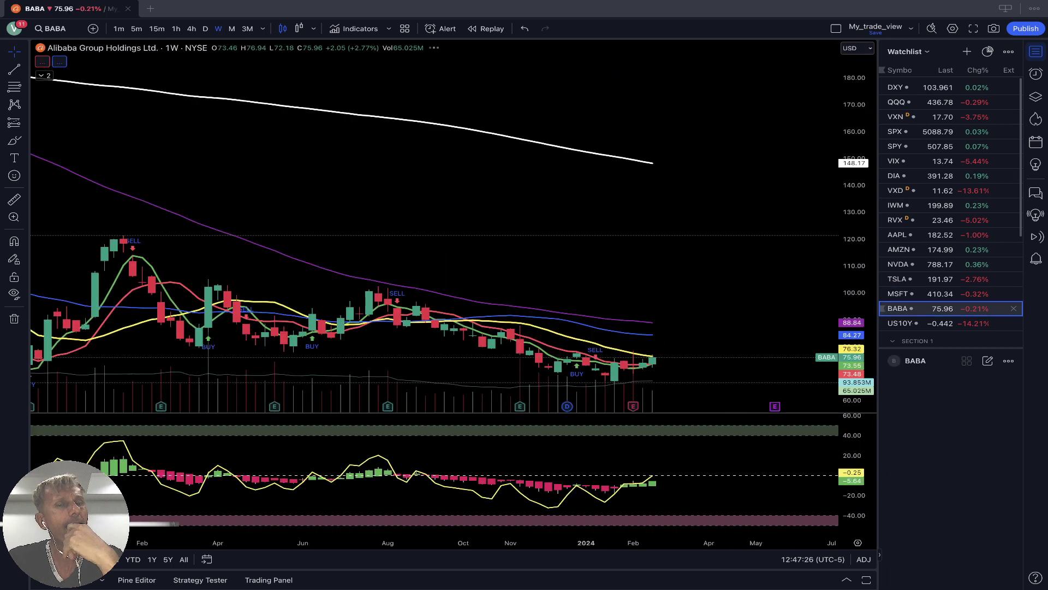
Step: View BABA daily, glance at the US10Y-US02Y spread, then return to BABA on the weekly interval
left_click(205, 29)
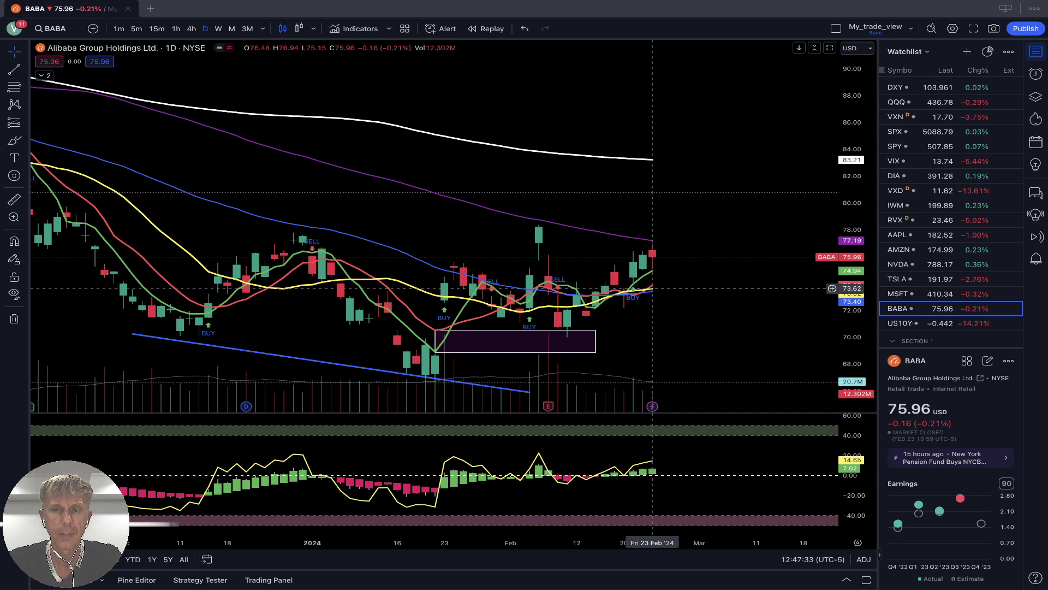
left_click(917, 323)
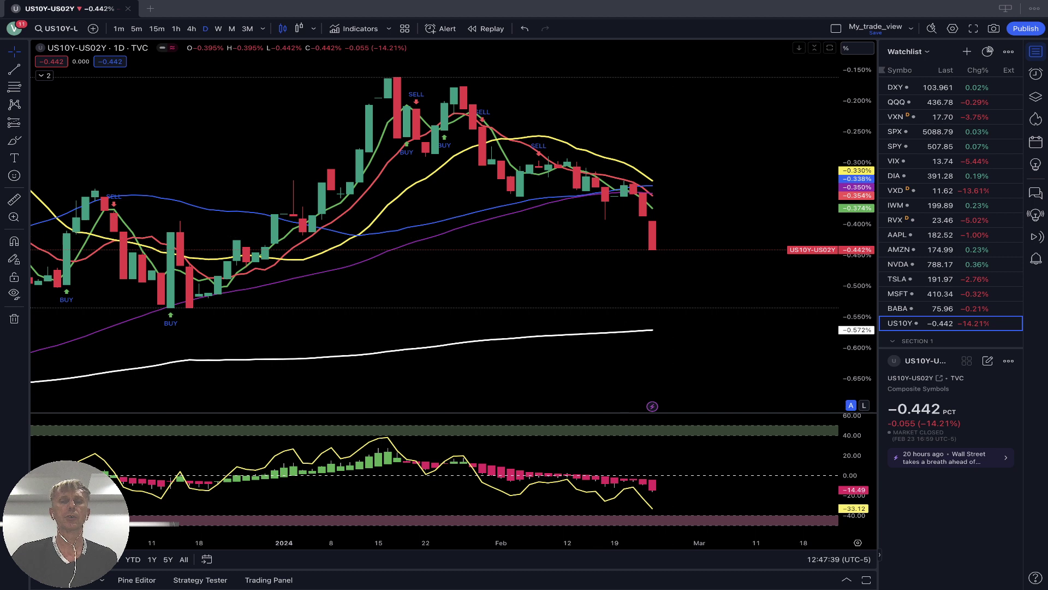
left_click(923, 309)
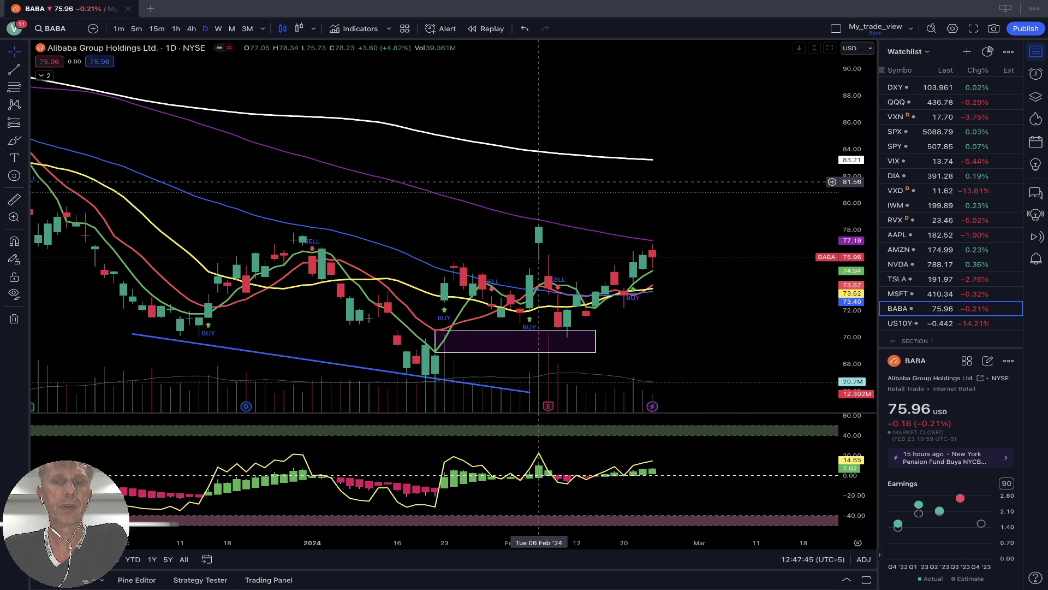
left_click(218, 29)
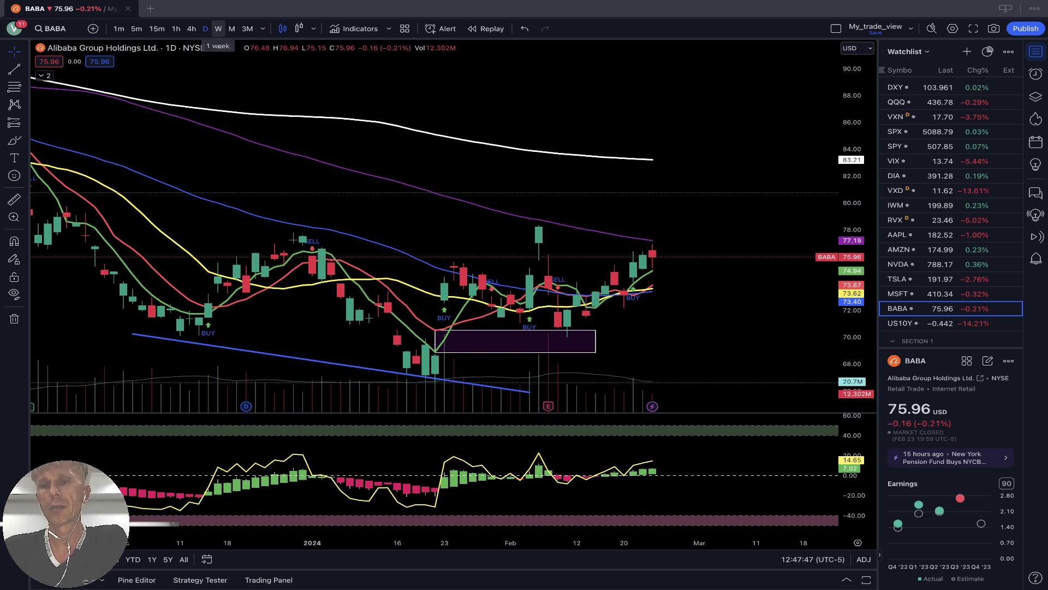